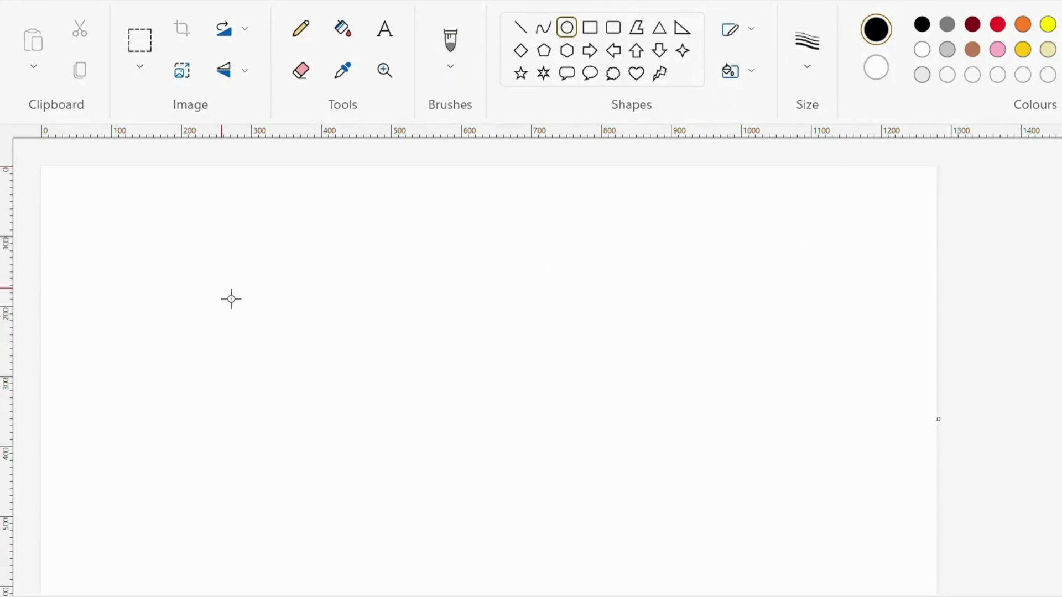
# Draw three circles: about 290 px wide at the canvas's upper left, 380 px at the lower left-centre, and 470 px on the right.
pyautogui.moveTo(102, 205); pyautogui.dragTo(306, 443)
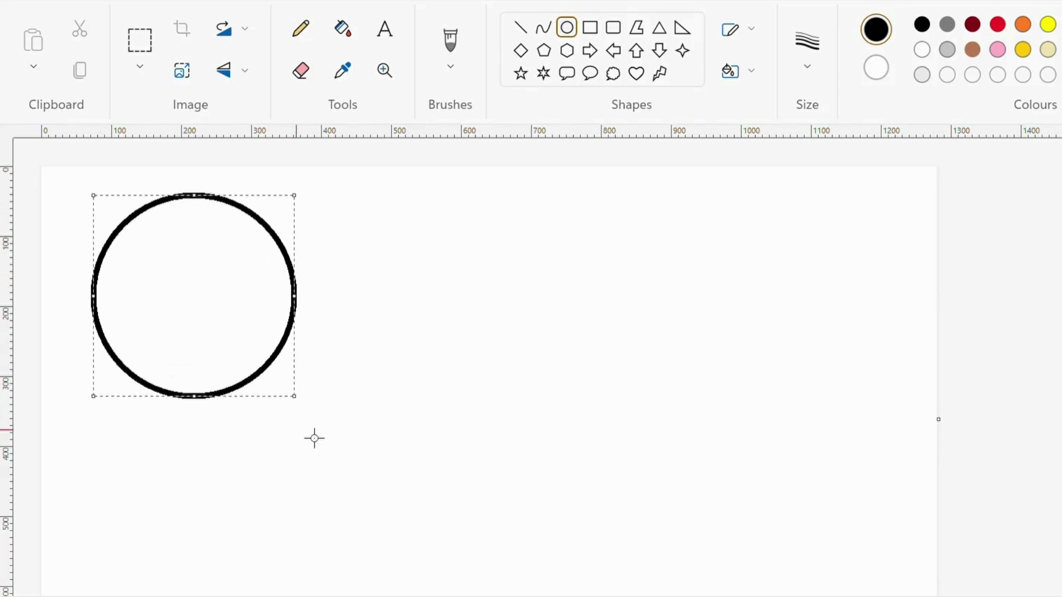
pyautogui.scroll(-2, 354, 432)
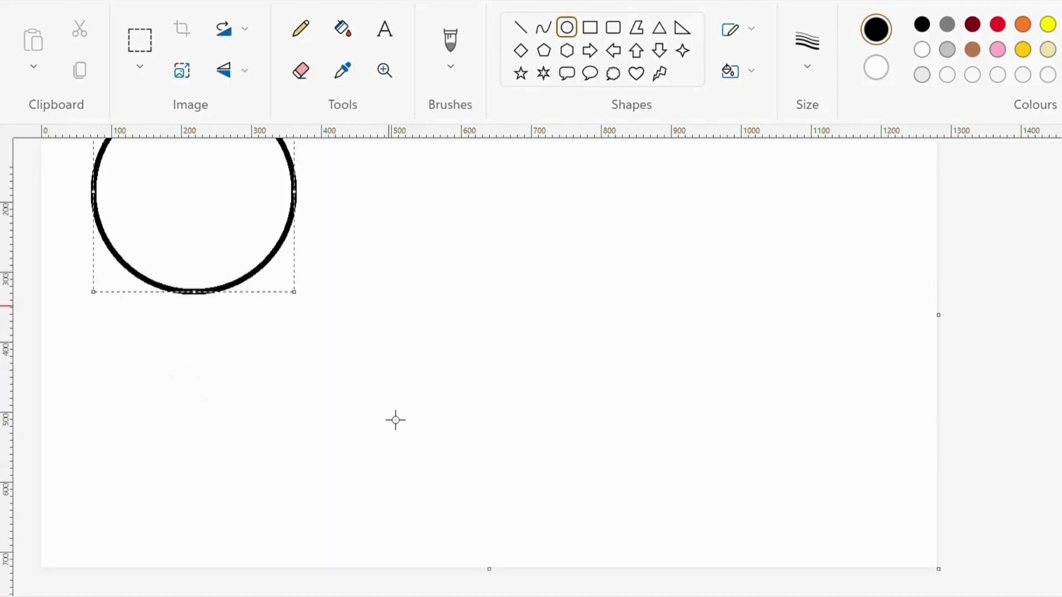
pyautogui.click(353, 550)
pyautogui.moveTo(353, 550); pyautogui.dragTo(9, 274)
pyautogui.moveTo(261, 422); pyautogui.dragTo(356, 442)
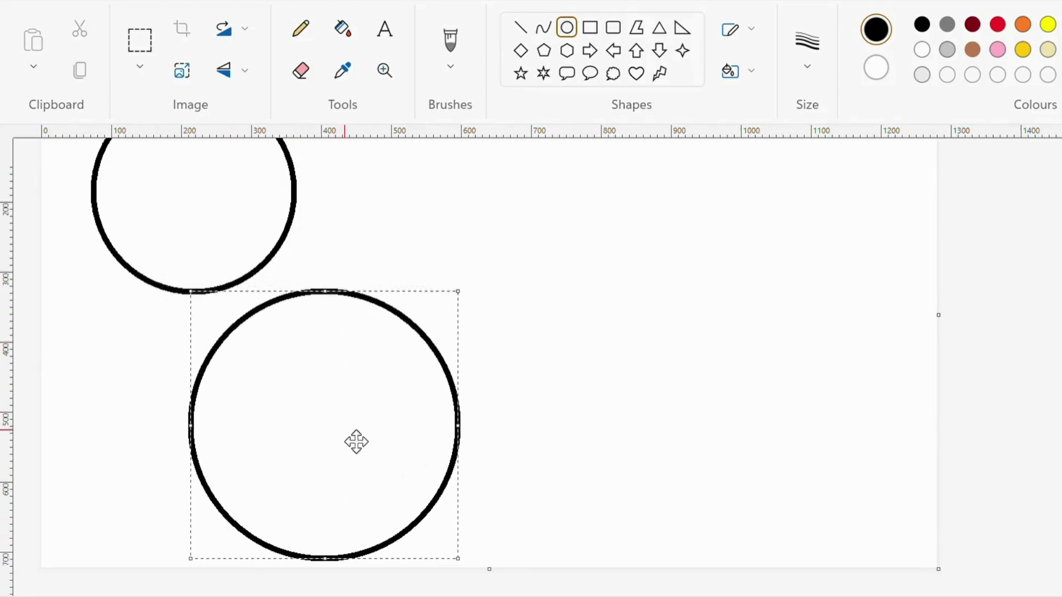
pyautogui.click(1024, 372)
pyautogui.scroll(2, 658, 325)
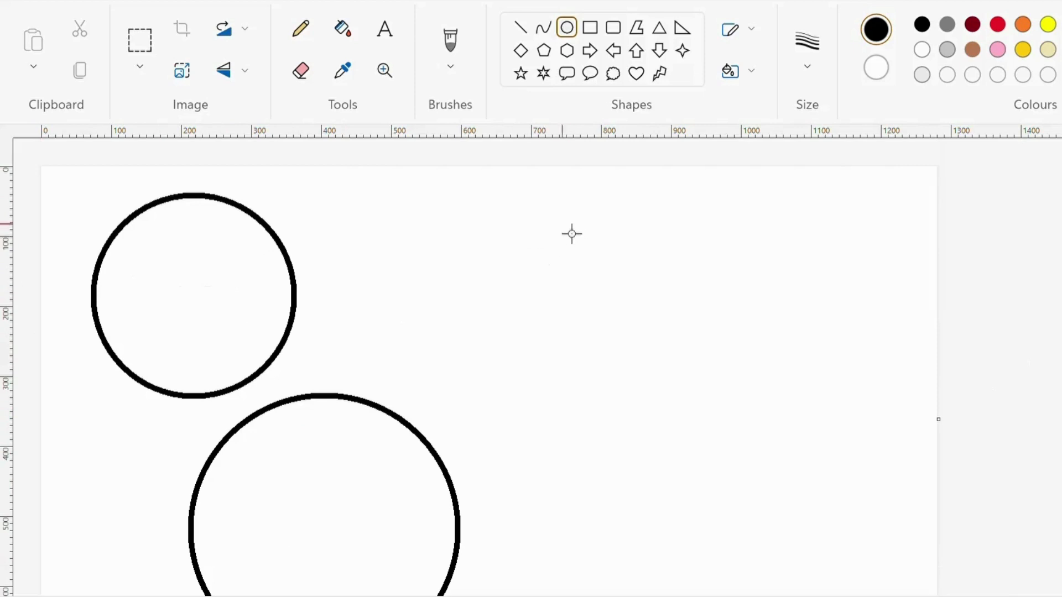
pyautogui.moveTo(530, 221); pyautogui.dragTo(848, 540)
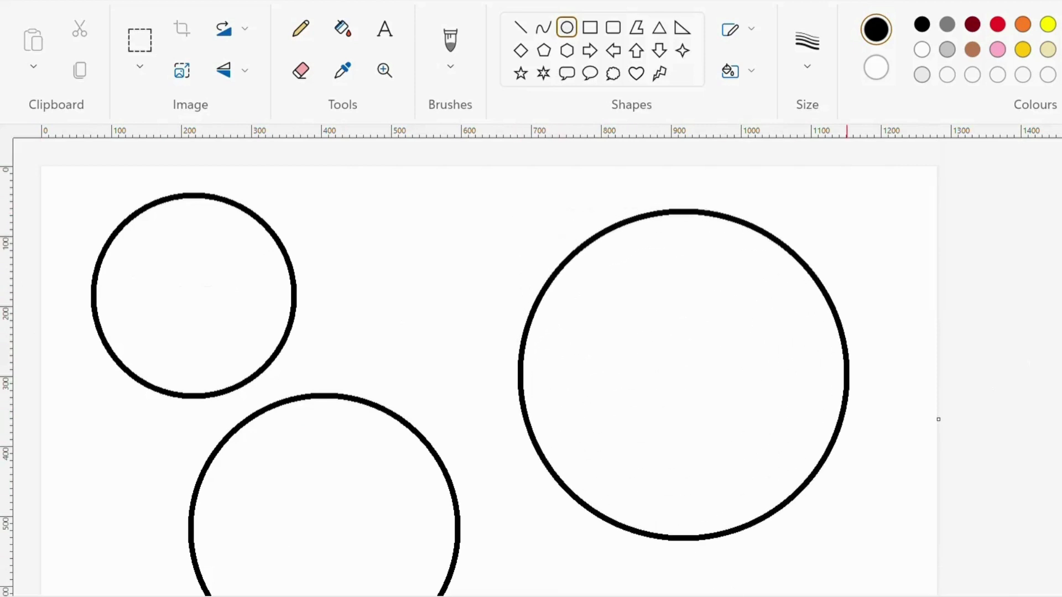
pyautogui.scroll(-2, 816, 387)
pyautogui.scroll(2, 815, 388)
pyautogui.scroll(-2, 498, 384)
pyautogui.scroll(2, 497, 385)
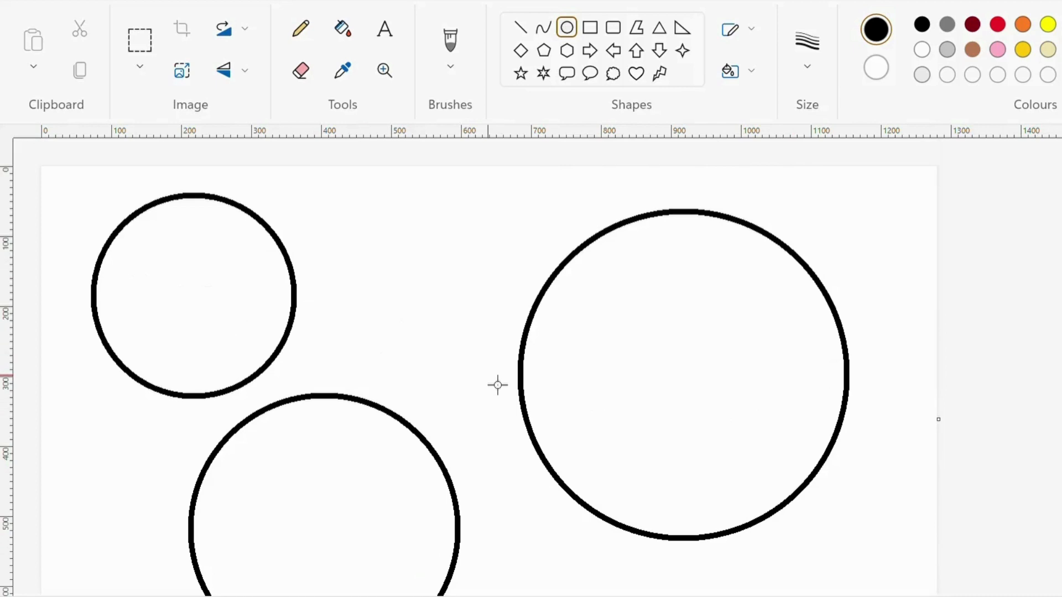
# Switch to the Curve shape for drawing the seam lines of the balls.
pyautogui.click(544, 29)
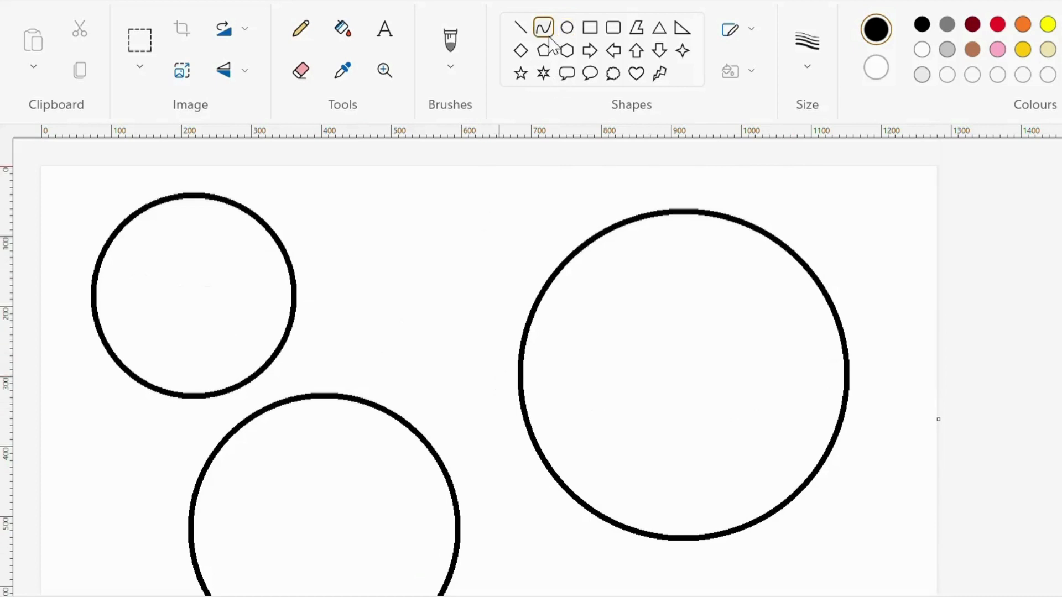
pyautogui.scroll(-2, 699, 538)
pyautogui.scroll(2, 481, 427)
pyautogui.moveTo(459, 426); pyautogui.dragTo(444, 190)
pyautogui.moveTo(417, 292); pyautogui.dragTo(402, 241)
pyautogui.moveTo(415, 358); pyautogui.dragTo(407, 369)
pyautogui.hotkey('ctrl', 'z')
# Draw two crossing curved seams on the large circle, one spanning top to bottom bowed left, one spanning side to side bowed upward.
pyautogui.scroll(-2, 885, 419)
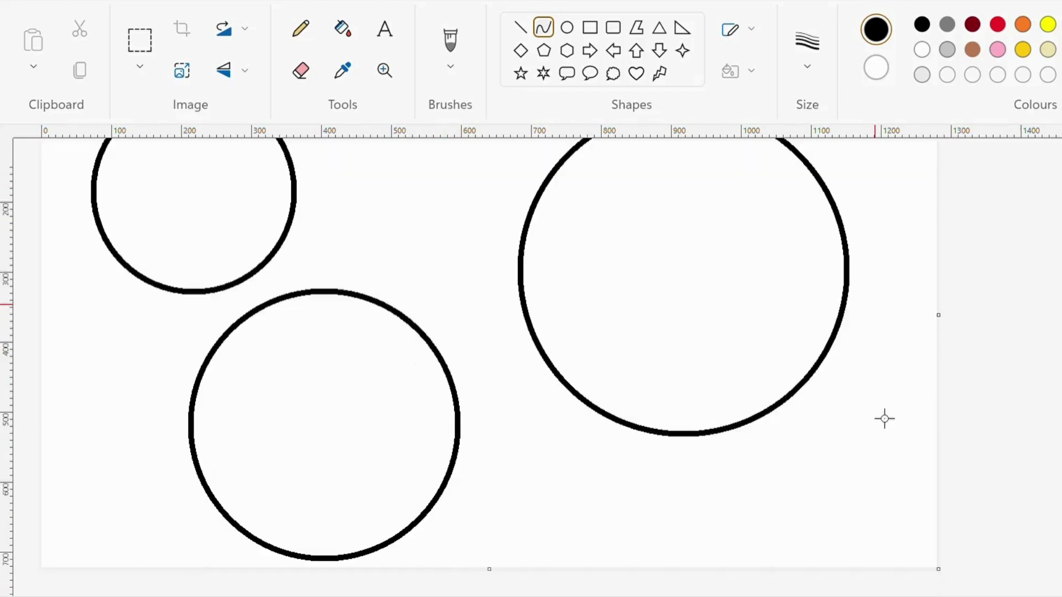
pyautogui.scroll(2, 872, 444)
pyautogui.scroll(-2, 872, 444)
pyautogui.scroll(2, 873, 444)
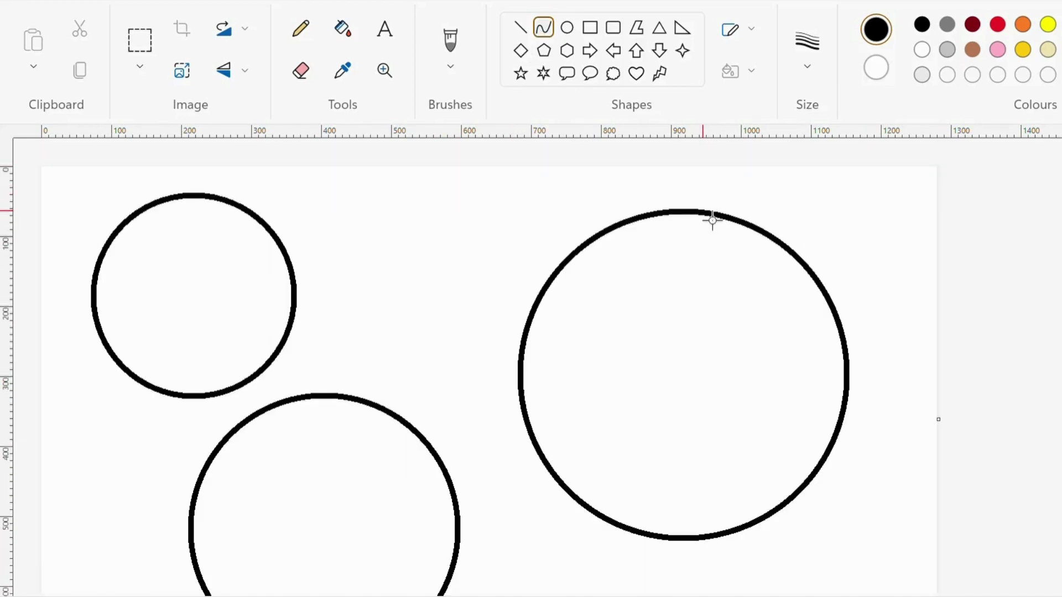
pyautogui.moveTo(713, 217); pyautogui.dragTo(657, 534)
pyautogui.moveTo(693, 332)
pyautogui.mouseDown()
pyautogui.moveTo(659, 282)
pyautogui.moveTo(652, 348)
pyautogui.moveTo(619, 325)
pyautogui.moveTo(611, 287)
pyautogui.moveTo(607, 313)
pyautogui.mouseUp()
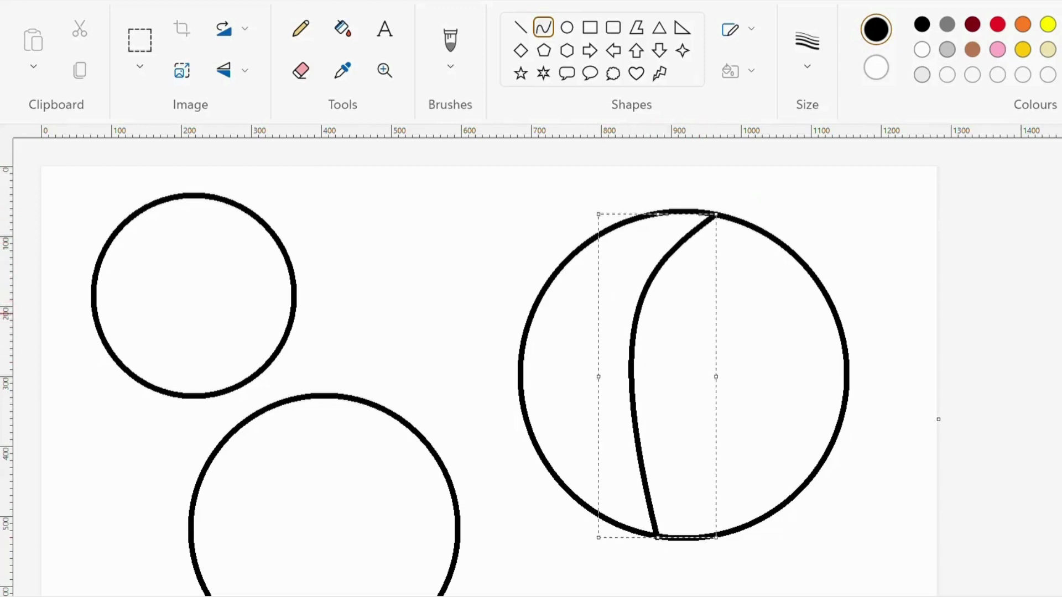
pyautogui.click(607, 313)
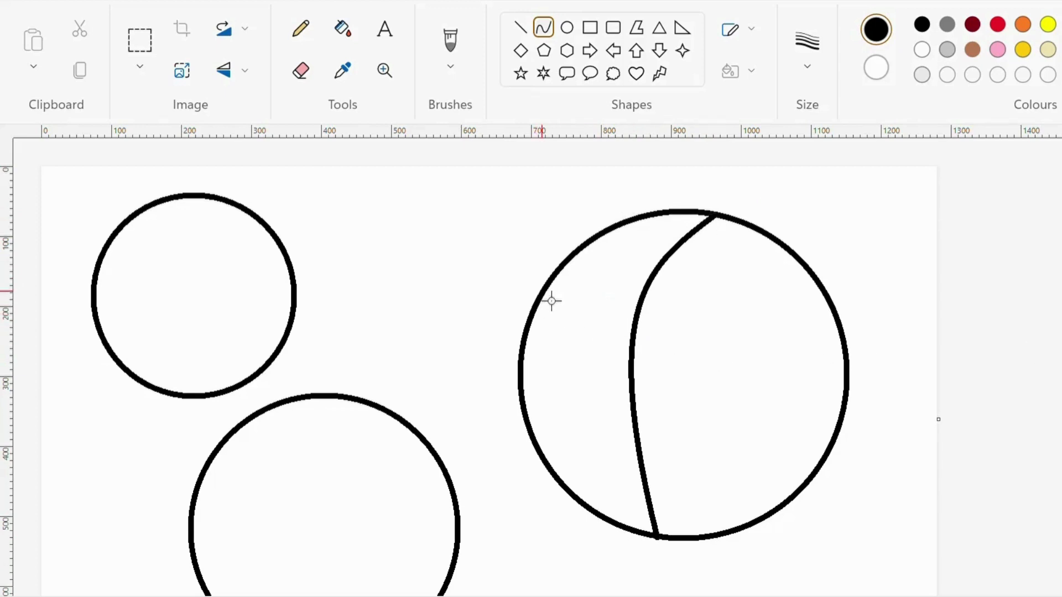
pyautogui.moveTo(543, 292); pyautogui.dragTo(846, 413)
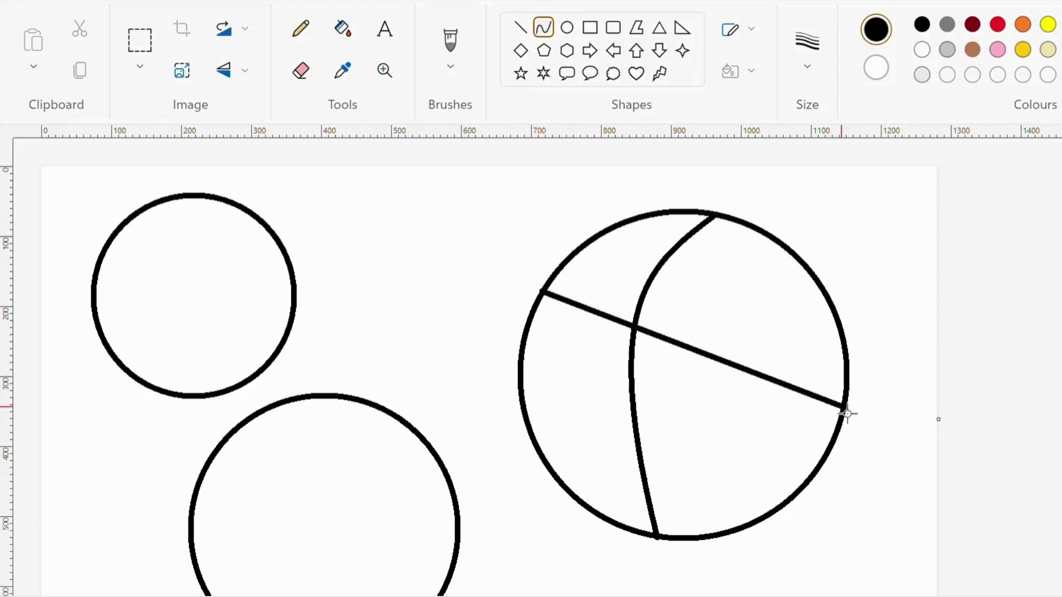
pyautogui.moveTo(719, 354); pyautogui.dragTo(674, 272)
pyautogui.click(642, 406)
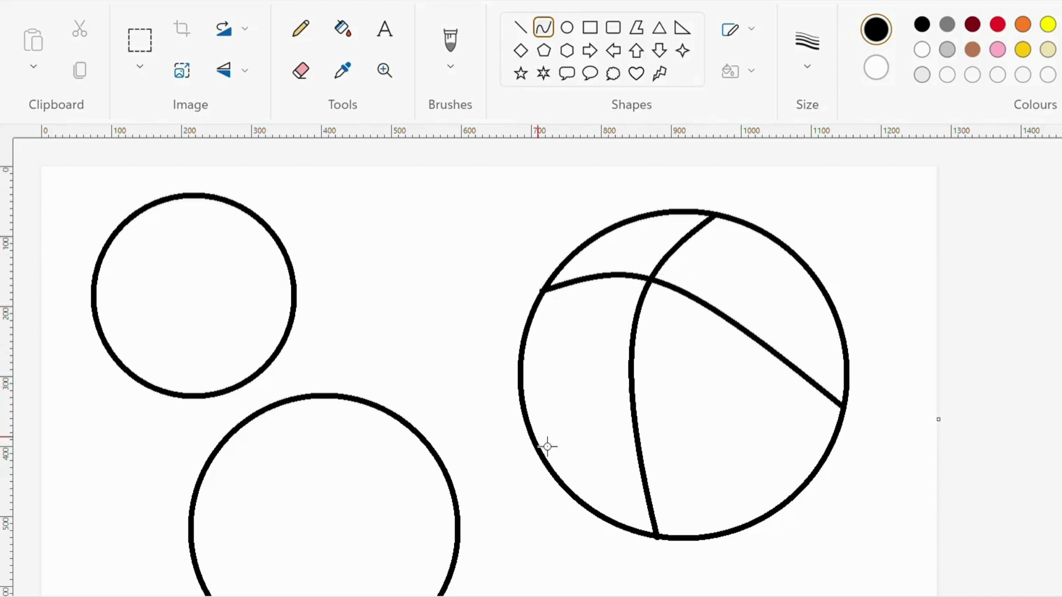
# Form an arch on the basketball with two curves from the vertical seam, just below the crossing, to the lower-left and lower-right rim.
pyautogui.moveTo(538, 445)
pyautogui.mouseDown()
pyautogui.moveTo(636, 313)
pyautogui.moveTo(592, 375)
pyautogui.moveTo(577, 331)
pyautogui.mouseUp()
pyautogui.hotkey('ctrl', 'z')
pyautogui.moveTo(637, 310); pyautogui.dragTo(545, 457)
pyautogui.moveTo(553, 387)
pyautogui.mouseDown()
pyautogui.moveTo(564, 343)
pyautogui.moveTo(606, 323)
pyautogui.moveTo(562, 372)
pyautogui.moveTo(569, 424)
pyautogui.moveTo(563, 348)
pyautogui.mouseUp()
pyautogui.click(891, 423)
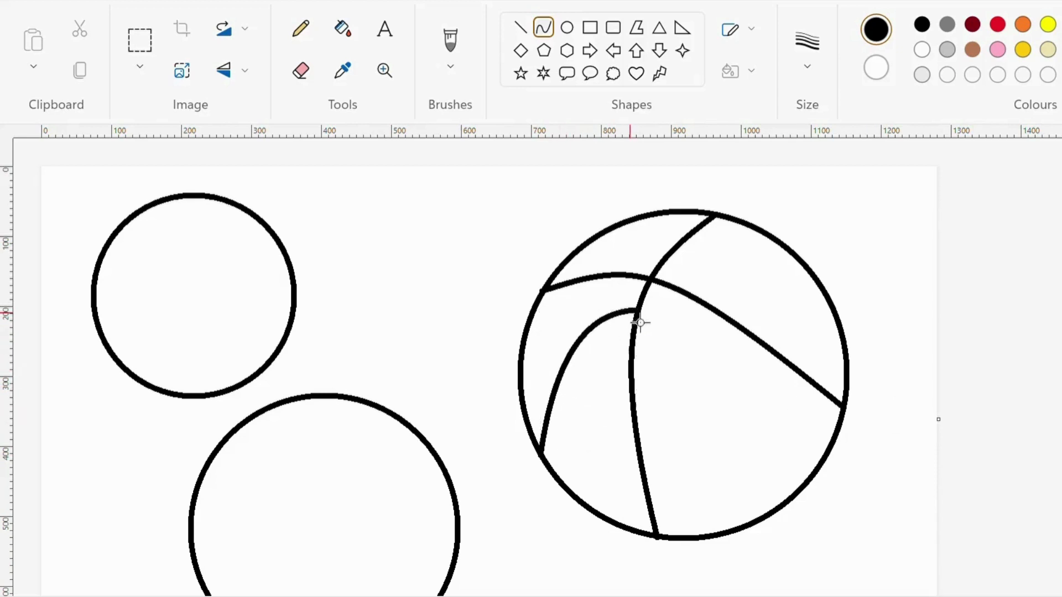
pyautogui.moveTo(637, 310)
pyautogui.mouseDown()
pyautogui.moveTo(794, 457)
pyautogui.moveTo(768, 521)
pyautogui.mouseUp()
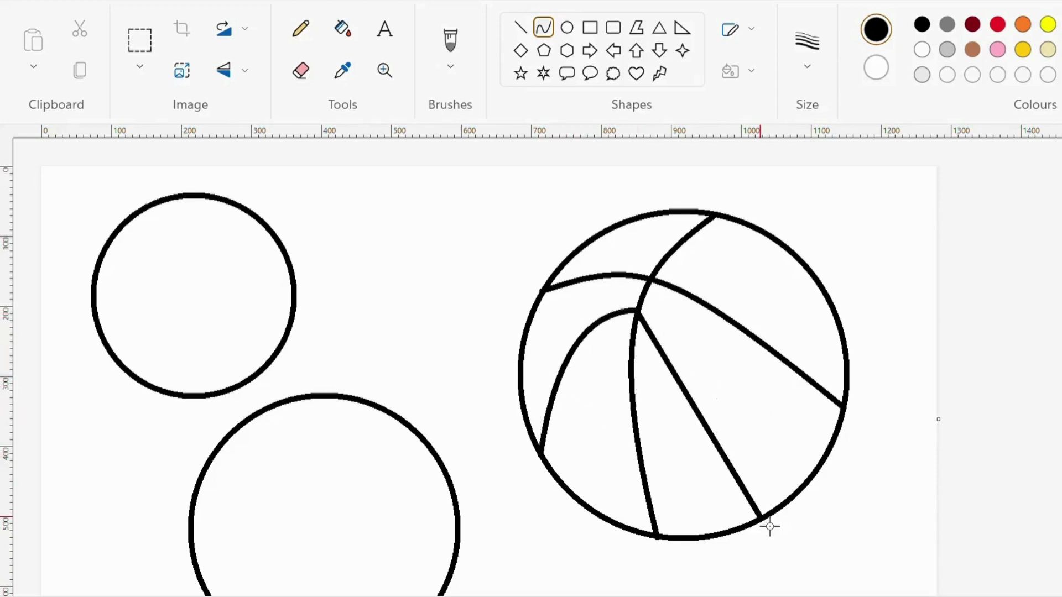
pyautogui.moveTo(688, 388)
pyautogui.mouseDown()
pyautogui.moveTo(671, 327)
pyautogui.moveTo(735, 398)
pyautogui.moveTo(714, 353)
pyautogui.moveTo(721, 327)
pyautogui.mouseUp()
pyautogui.click(1015, 384)
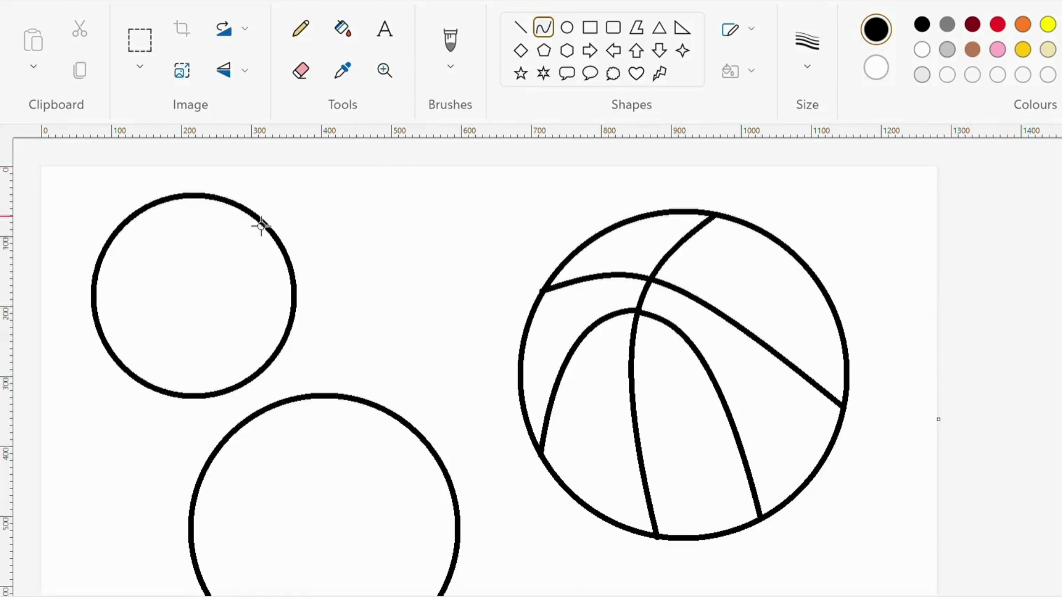
# Draw two tennis-ball seams on the small circle, one near each side, both bowed towards its centre.
pyautogui.moveTo(257, 219); pyautogui.dragTo(242, 314)
pyautogui.moveTo(117, 233); pyautogui.dragTo(146, 381)
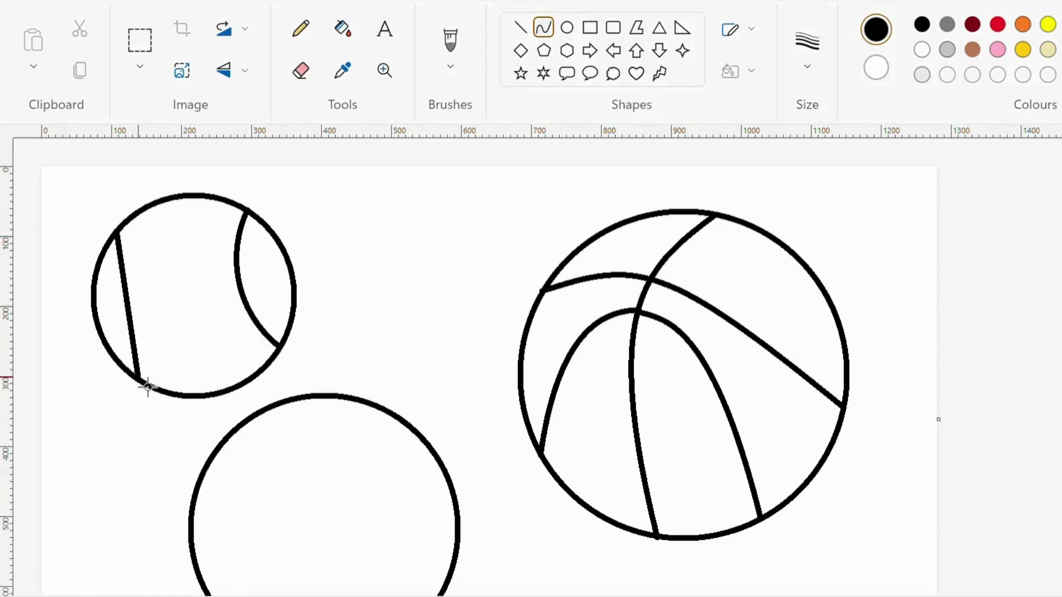
pyautogui.moveTo(145, 338); pyautogui.dragTo(179, 317)
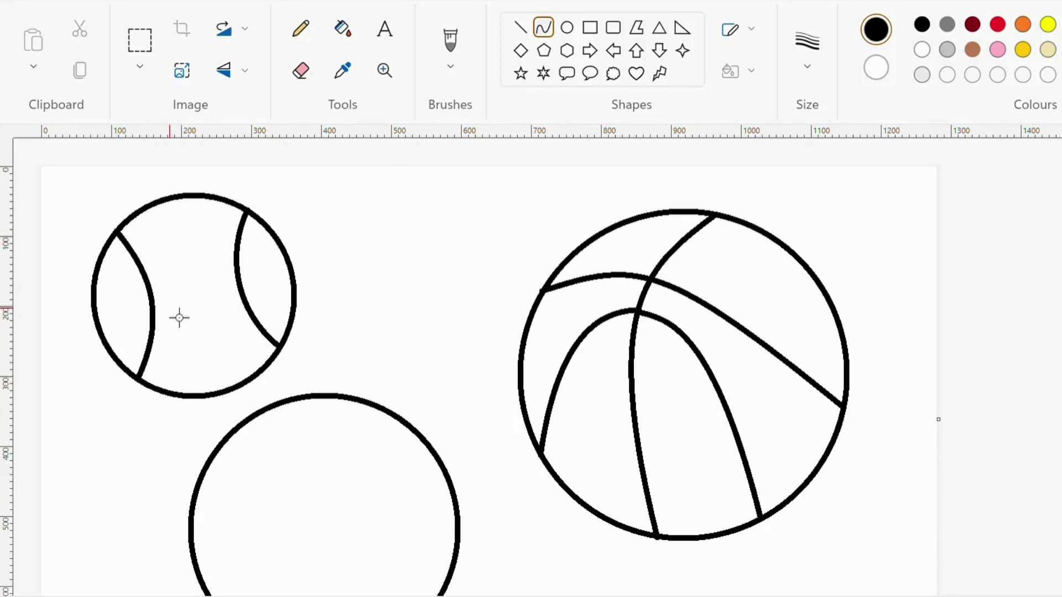
pyautogui.scroll(-3, 762, 460)
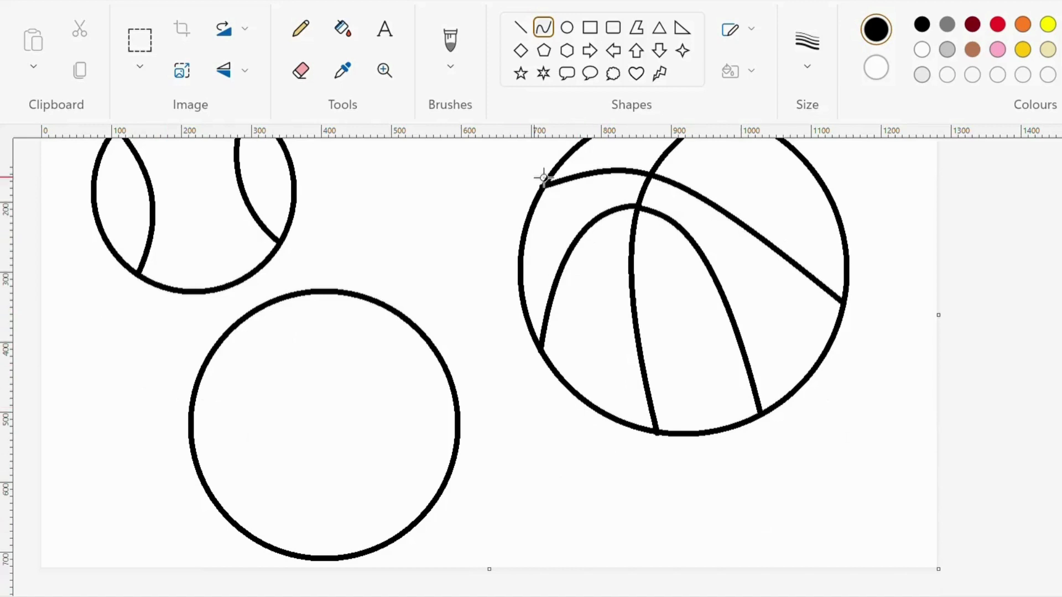
pyautogui.click(567, 51)
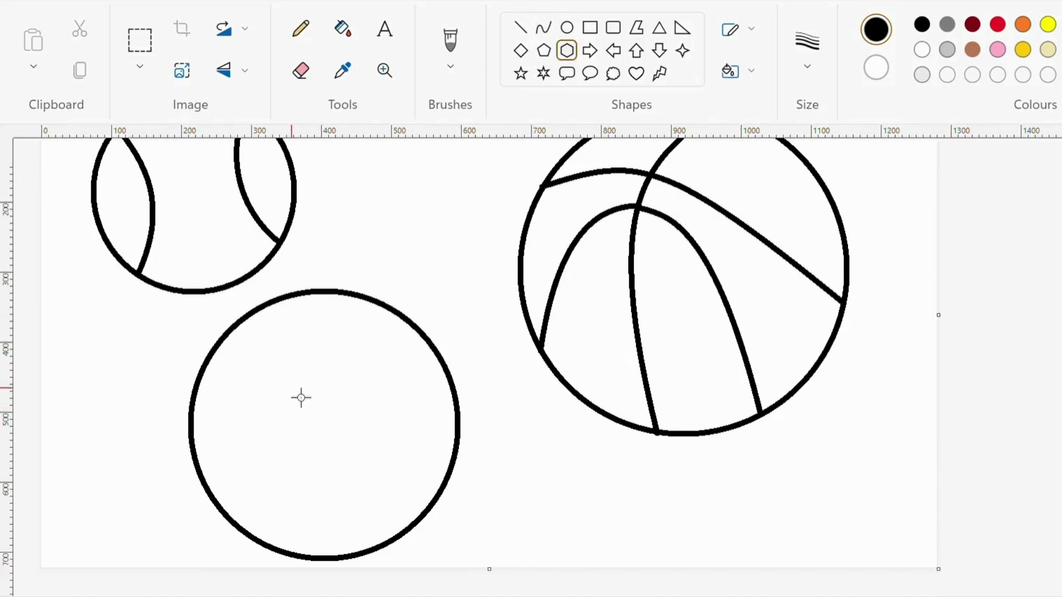
pyautogui.moveTo(288, 375)
pyautogui.mouseDown()
pyautogui.moveTo(304, 434)
pyautogui.moveTo(342, 428)
pyautogui.mouseUp()
pyautogui.hotkey('ctrl', 'z')
# Draw a pentagon about 140 px wide in the centre of the lower circle.
pyautogui.click(544, 51)
pyautogui.moveTo(267, 369); pyautogui.dragTo(357, 459)
pyautogui.moveTo(366, 501)
pyautogui.mouseDown()
pyautogui.moveTo(382, 508)
pyautogui.moveTo(375, 498)
pyautogui.mouseUp()
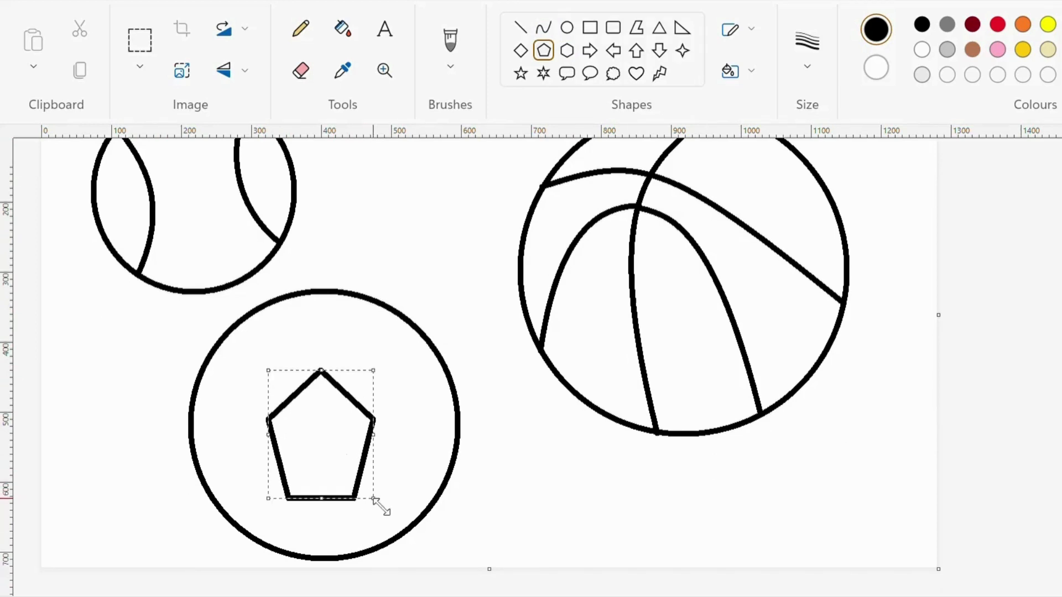
pyautogui.hotkey('ctrl', 'z')
pyautogui.moveTo(277, 374)
pyautogui.mouseDown()
pyautogui.moveTo(326, 449)
pyautogui.moveTo(375, 494)
pyautogui.mouseUp()
pyautogui.click(604, 454)
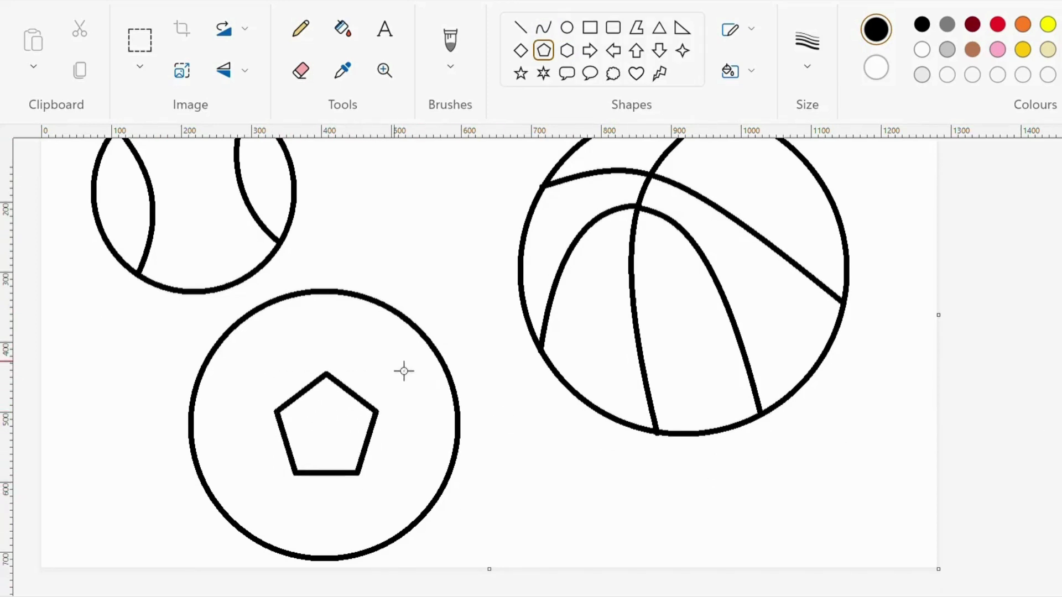
# Draw five short straight lines radiating outward from the pentagon's corners, stopping short of the circle's rim.
pyautogui.click(520, 27)
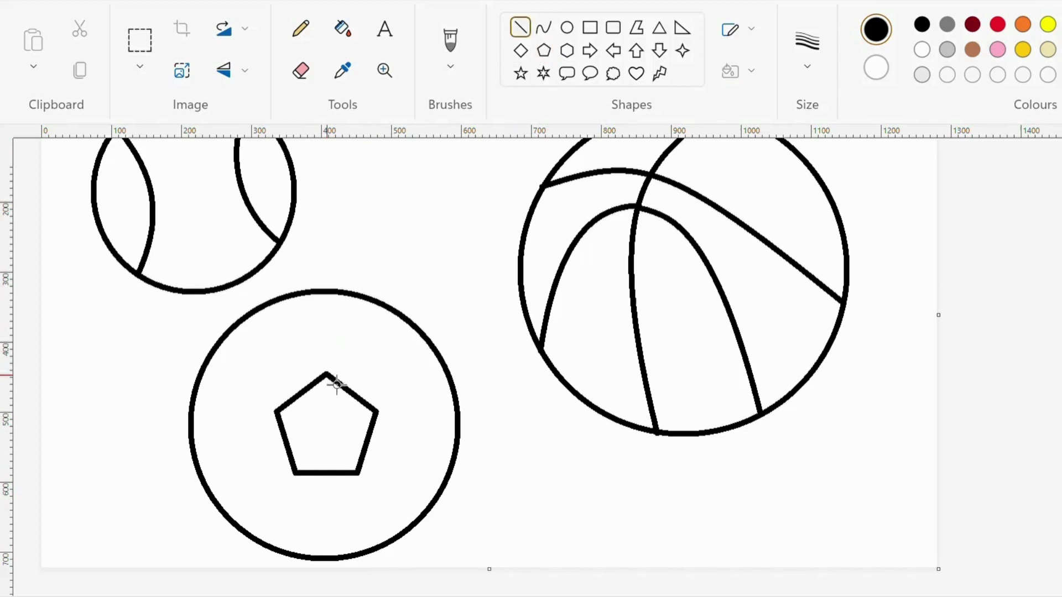
pyautogui.moveTo(336, 384); pyautogui.dragTo(338, 330)
pyautogui.moveTo(386, 421); pyautogui.dragTo(430, 402)
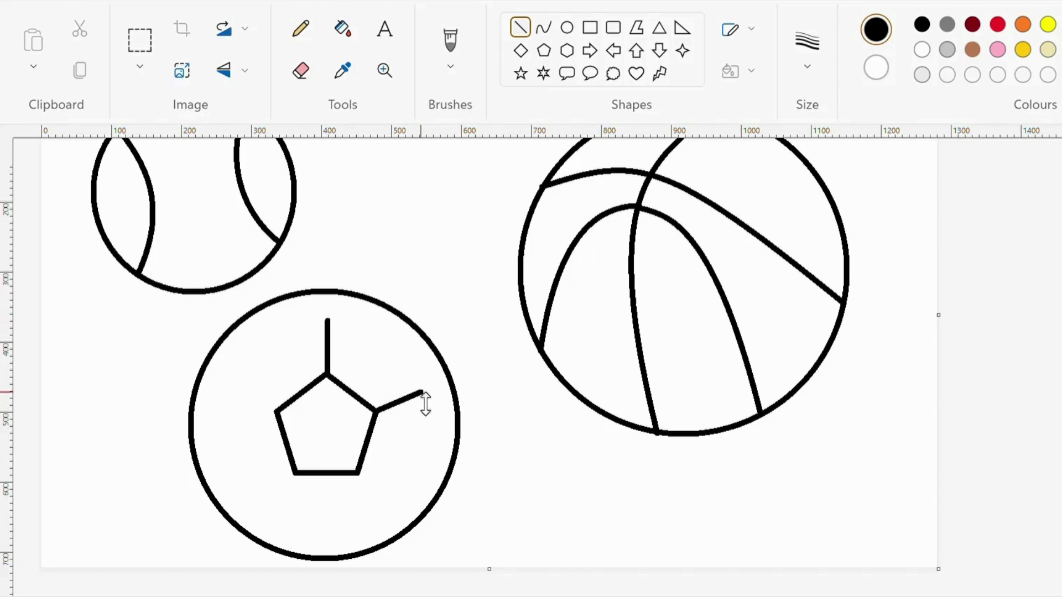
pyautogui.moveTo(368, 484); pyautogui.dragTo(390, 518)
pyautogui.moveTo(295, 473)
pyautogui.mouseDown()
pyautogui.moveTo(296, 500)
pyautogui.moveTo(272, 510)
pyautogui.mouseUp()
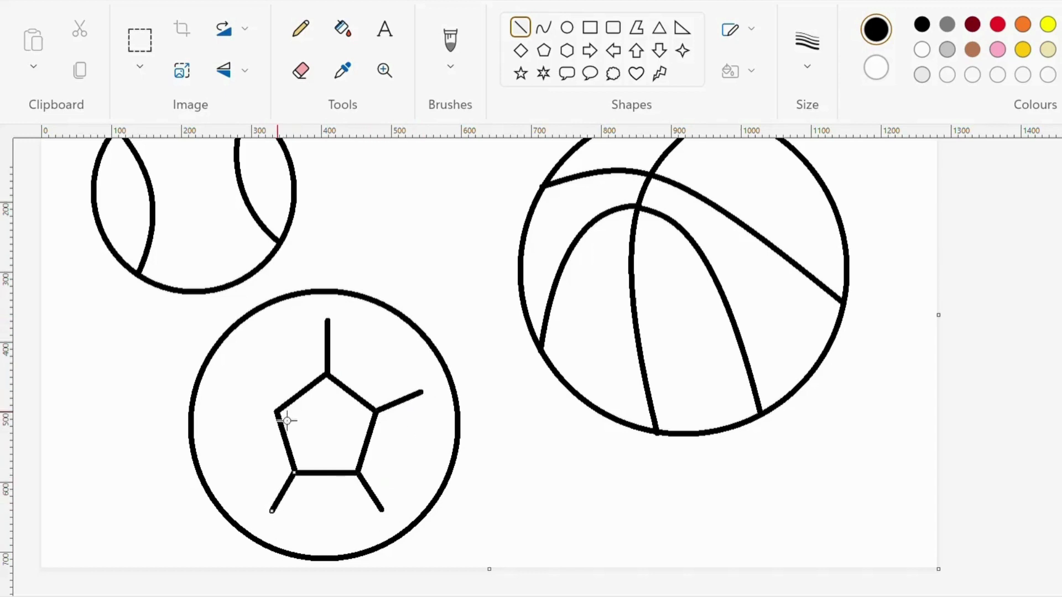
pyautogui.moveTo(287, 420)
pyautogui.mouseDown()
pyautogui.moveTo(232, 396)
pyautogui.moveTo(241, 400)
pyautogui.mouseUp()
# Draw straight-edged partial pentagons from the ends of the top and upper-right spokes to the soccer ball's rim.
pyautogui.moveTo(334, 330); pyautogui.dragTo(306, 323)
pyautogui.moveTo(295, 313); pyautogui.dragTo(287, 300)
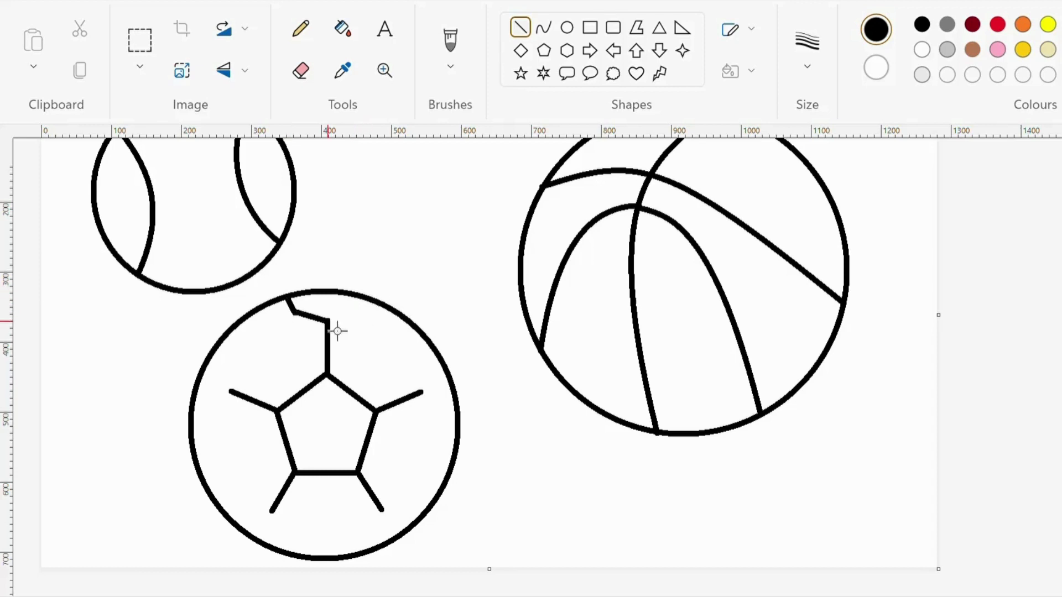
pyautogui.moveTo(337, 330)
pyautogui.mouseDown()
pyautogui.moveTo(376, 321)
pyautogui.moveTo(372, 303)
pyautogui.mouseUp()
pyautogui.moveTo(430, 399)
pyautogui.mouseDown()
pyautogui.moveTo(423, 367)
pyautogui.moveTo(434, 355)
pyautogui.mouseUp()
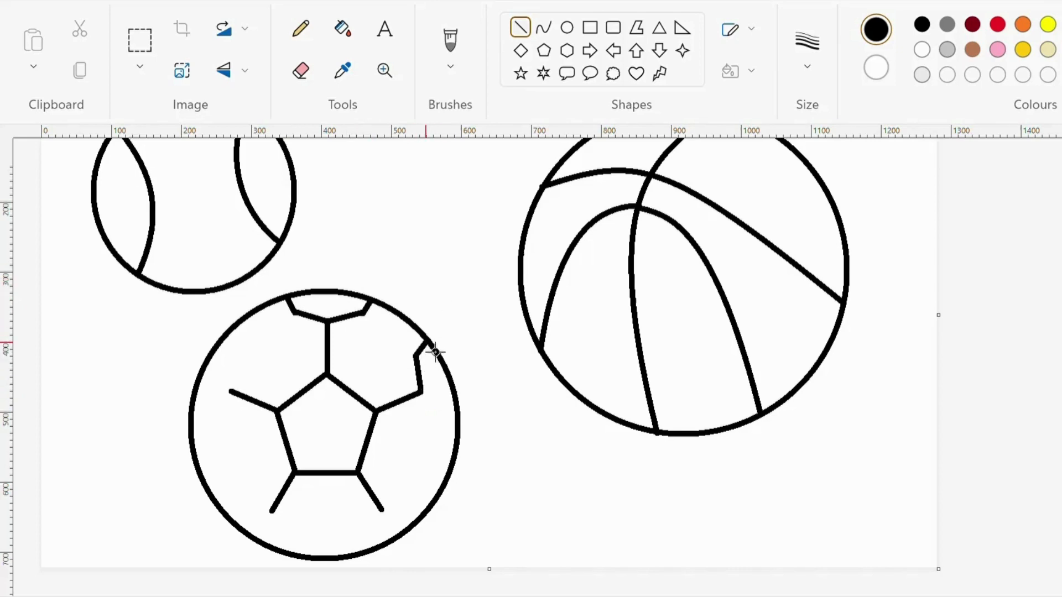
pyautogui.moveTo(429, 402); pyautogui.dragTo(464, 442)
# Outline partial pentagons at the soccer ball's lower-right and lower-left rim, starting from the ends of the two lower spokes.
pyautogui.moveTo(390, 522); pyautogui.dragTo(356, 549)
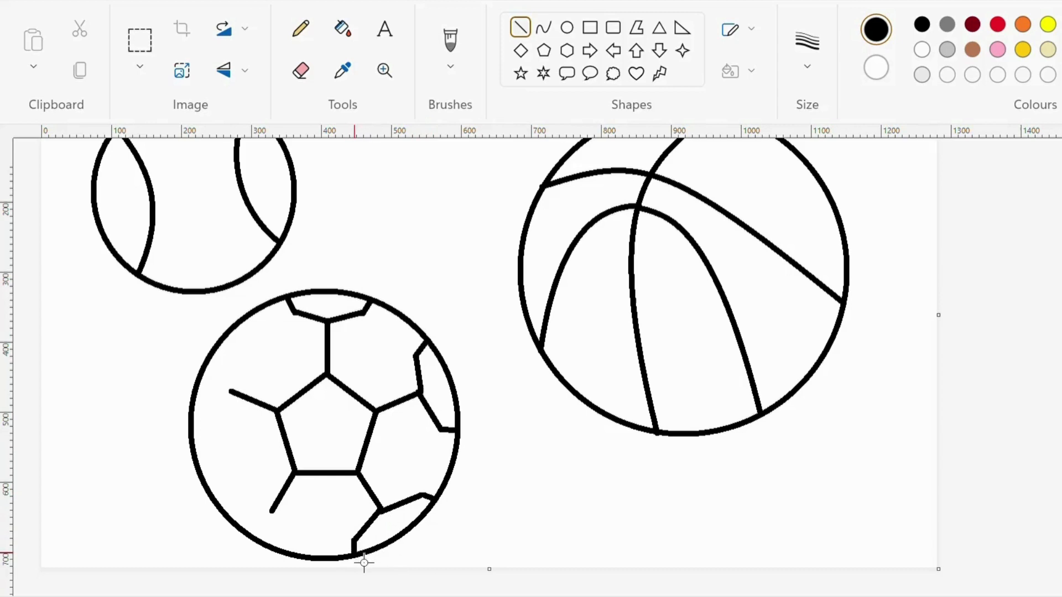
pyautogui.moveTo(281, 523); pyautogui.dragTo(314, 552)
pyautogui.moveTo(272, 511); pyautogui.dragTo(227, 510)
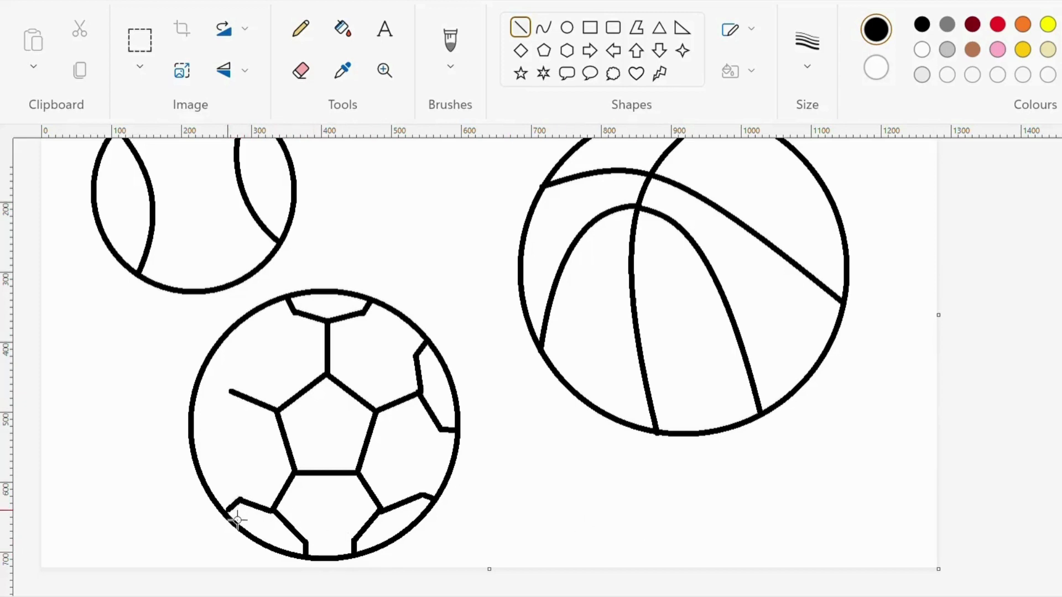
# Outline the partial pentagon at the soccer ball's left rim with straight lines from the end of the upper-left spoke.
pyautogui.moveTo(230, 391); pyautogui.dragTo(213, 429)
pyautogui.moveTo(230, 390); pyautogui.dragTo(232, 354)
pyautogui.moveTo(214, 429); pyautogui.dragTo(193, 437)
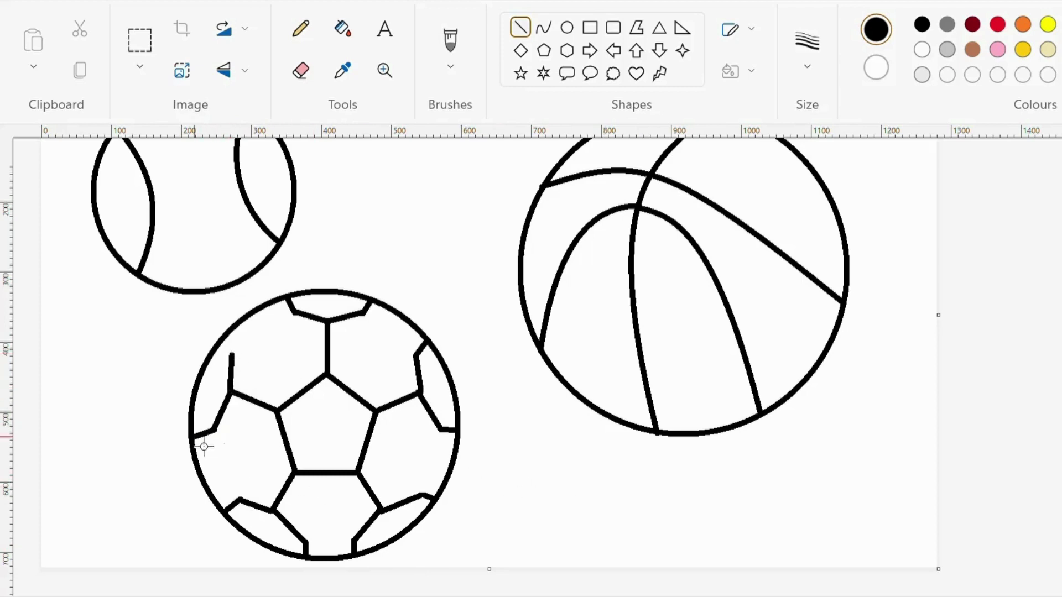
pyautogui.moveTo(231, 354); pyautogui.dragTo(217, 345)
# Connect the soccer ball's top patch to its left and right patches with curves that follow the rim.
pyautogui.click(543, 27)
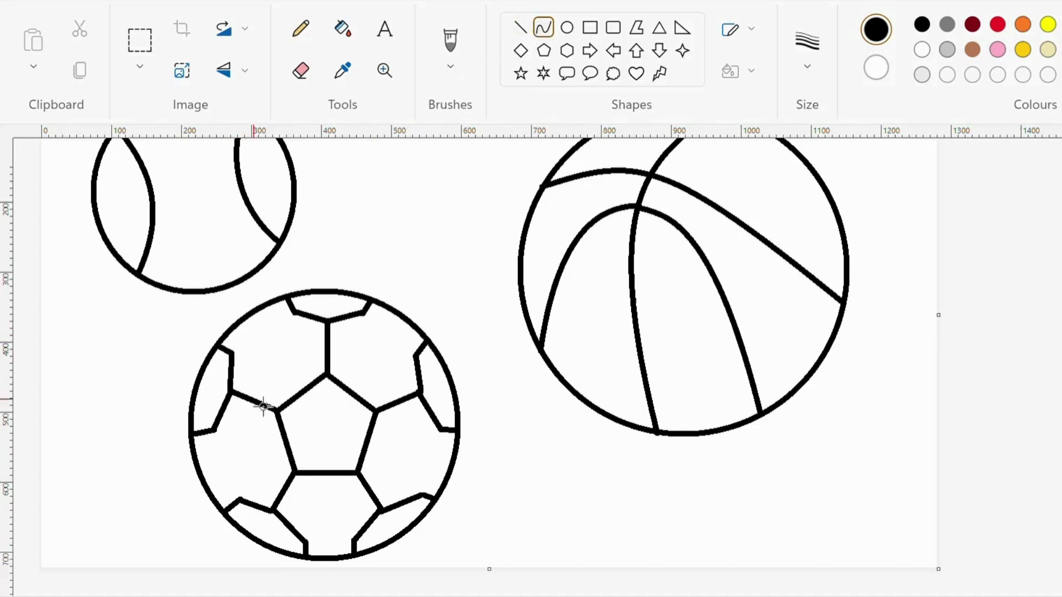
pyautogui.moveTo(232, 352)
pyautogui.mouseDown()
pyautogui.moveTo(297, 320)
pyautogui.moveTo(271, 330)
pyautogui.mouseUp()
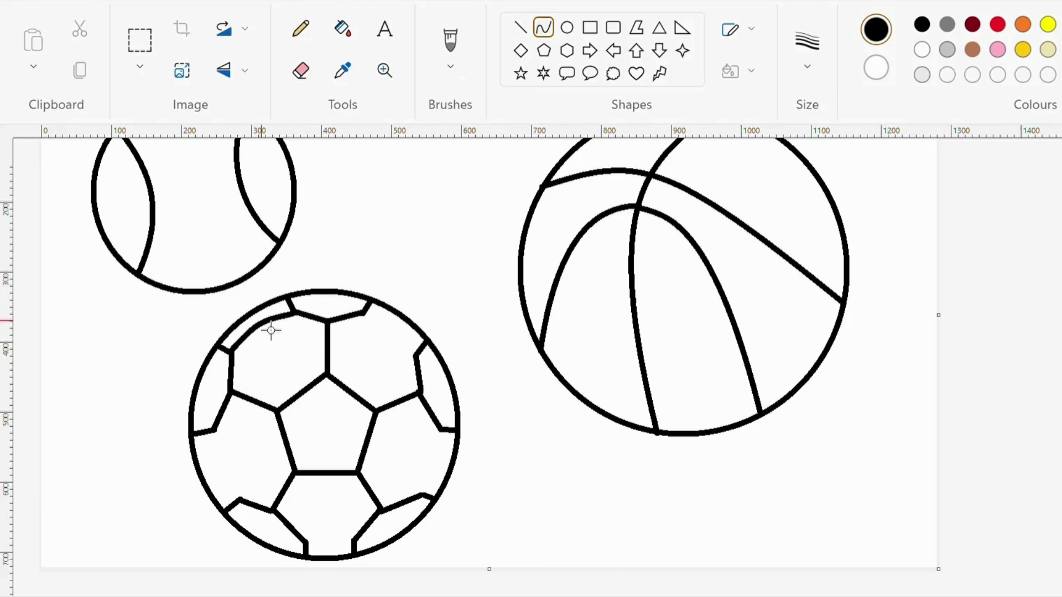
pyautogui.moveTo(373, 324)
pyautogui.mouseDown()
pyautogui.moveTo(420, 357)
pyautogui.moveTo(399, 332)
pyautogui.moveTo(417, 343)
pyautogui.mouseUp()
pyautogui.click(469, 233)
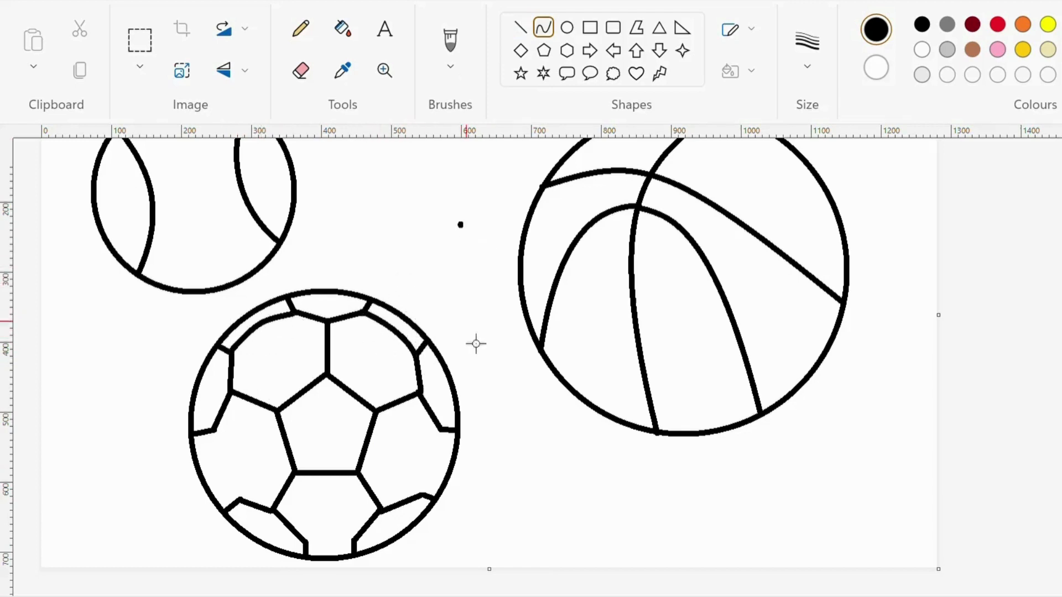
# Connect the soccer ball's right patch to its lower-right patch with a curve that follows the rim.
pyautogui.moveTo(448, 436); pyautogui.dragTo(449, 467)
pyautogui.hotkey('ctrl', 'z')
pyautogui.moveTo(442, 431)
pyautogui.mouseDown()
pyautogui.moveTo(424, 495)
pyautogui.moveTo(451, 462)
pyautogui.mouseUp()
pyautogui.click(446, 490)
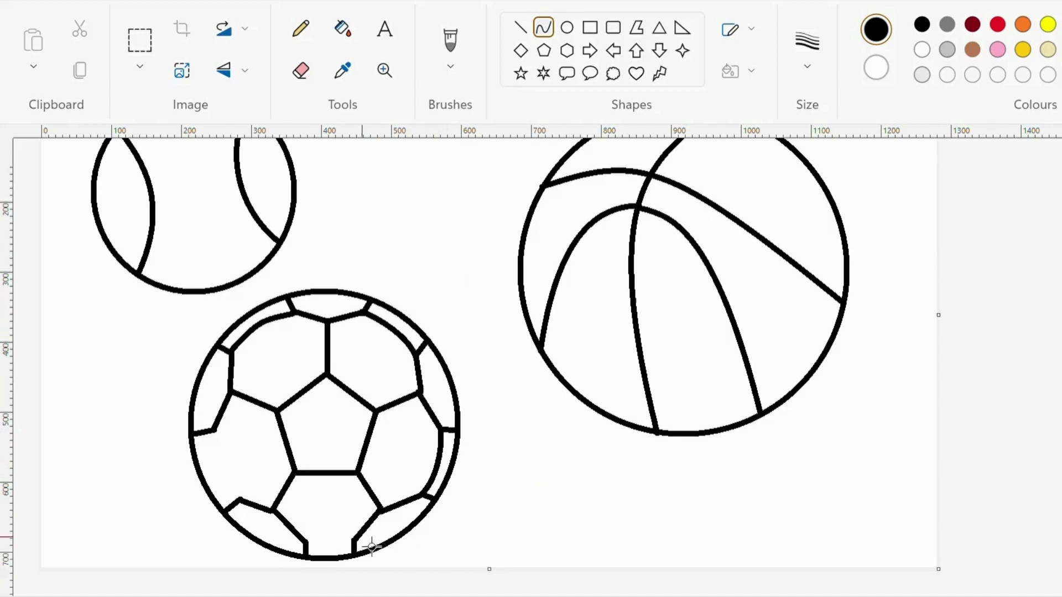
# Join the soccer ball's two lower patches with a short curve bulging down along the bottom rim.
pyautogui.moveTo(358, 557); pyautogui.dragTo(313, 552)
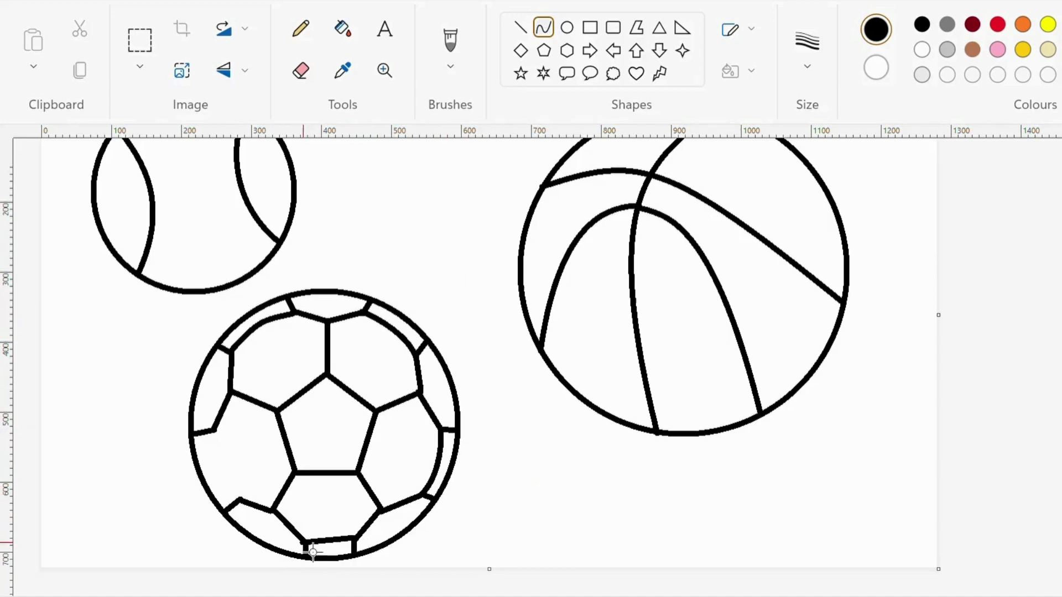
pyautogui.click(337, 559)
pyautogui.hotkey('ctrl', 'z')
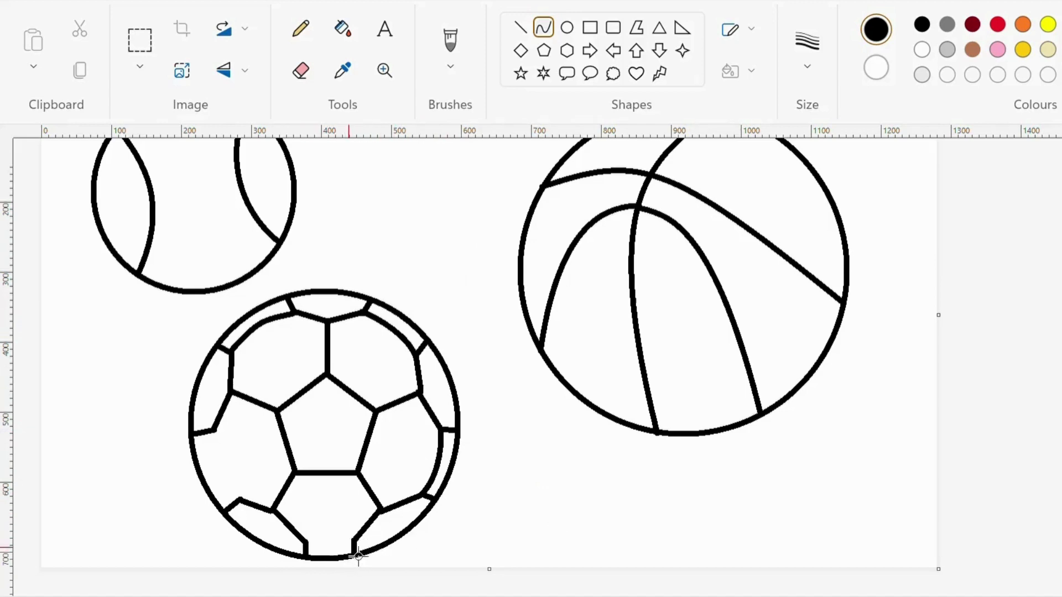
pyautogui.moveTo(361, 551); pyautogui.dragTo(338, 558)
pyautogui.click(337, 558)
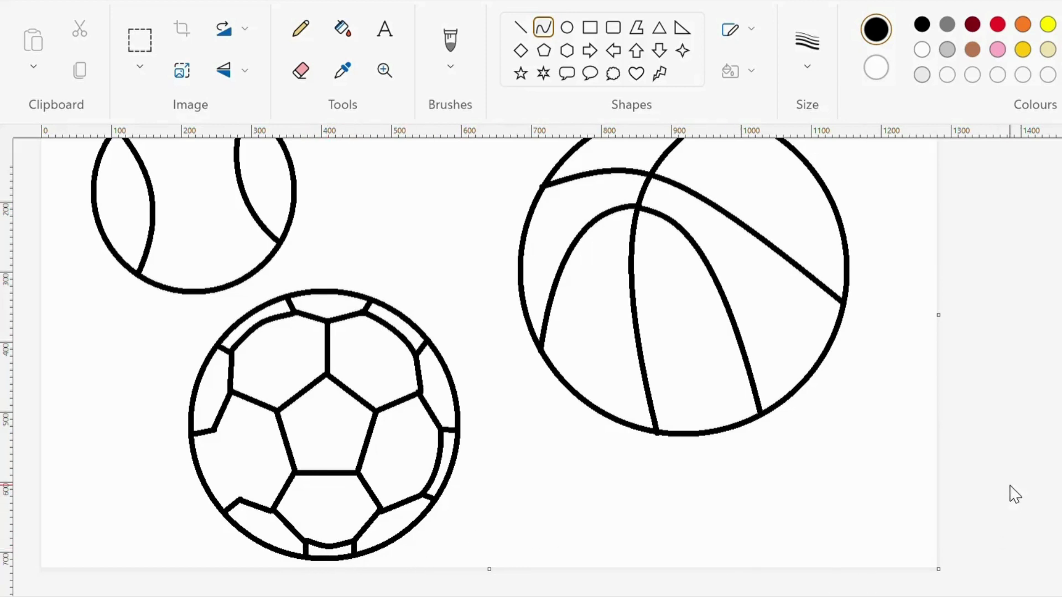
# Connect the soccer ball's left patch to its lower-left patch with a curve bowed outward along the rim.
pyautogui.moveTo(249, 510)
pyautogui.mouseDown()
pyautogui.moveTo(219, 439)
pyautogui.moveTo(232, 499)
pyautogui.mouseUp()
pyautogui.hotkey('ctrl', 'z')
pyautogui.moveTo(222, 440)
pyautogui.mouseDown()
pyautogui.moveTo(231, 488)
pyautogui.moveTo(248, 508)
pyautogui.mouseUp()
pyautogui.moveTo(229, 469); pyautogui.dragTo(231, 492)
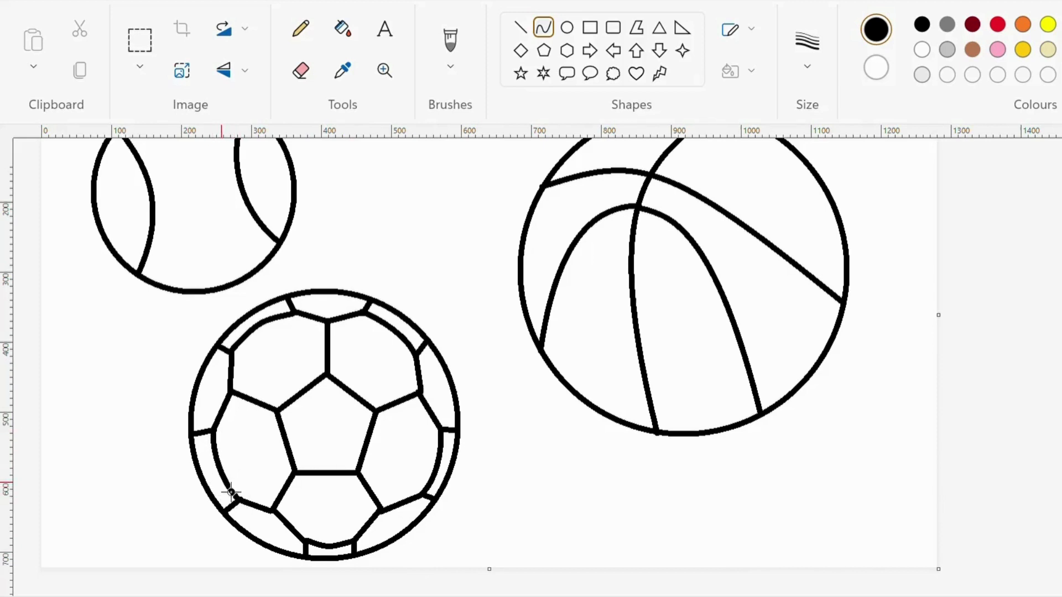
pyautogui.click(934, 506)
# Draw five short red curved stitches across the left seam of the small upper-left ball.
pyautogui.scroll(2, 1019, 429)
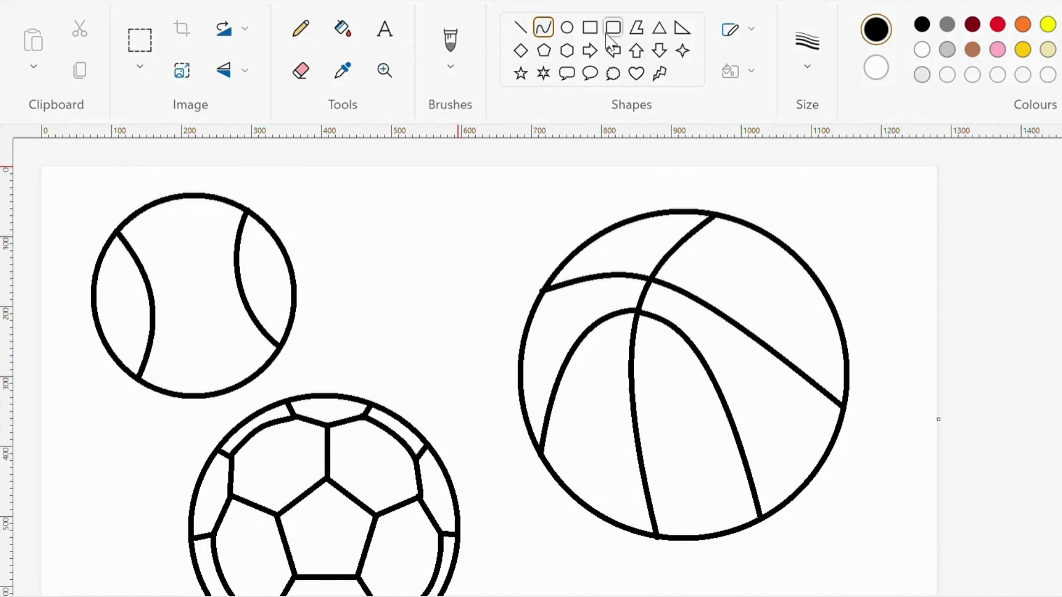
pyautogui.click(997, 28)
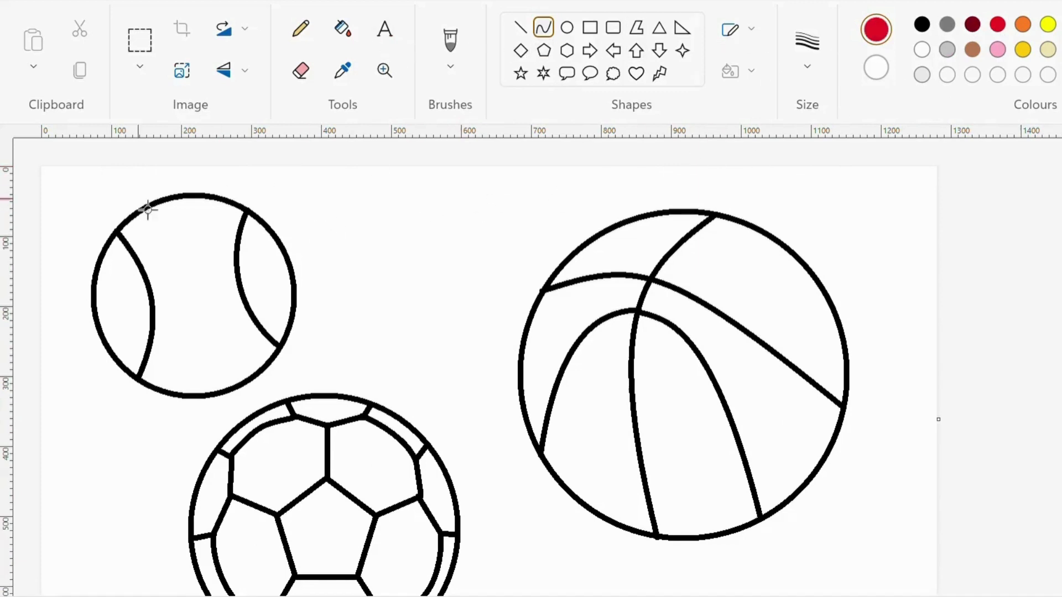
pyautogui.moveTo(122, 257); pyautogui.dragTo(138, 241)
pyautogui.click(143, 265)
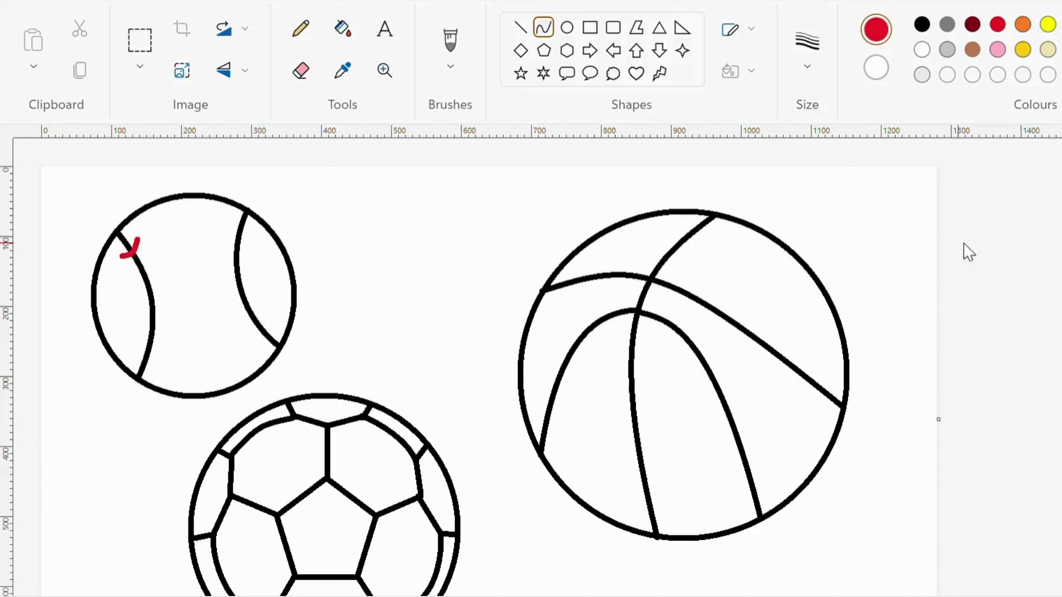
pyautogui.moveTo(125, 279); pyautogui.dragTo(153, 264)
pyautogui.click(154, 286)
pyautogui.moveTo(139, 306); pyautogui.dragTo(165, 295)
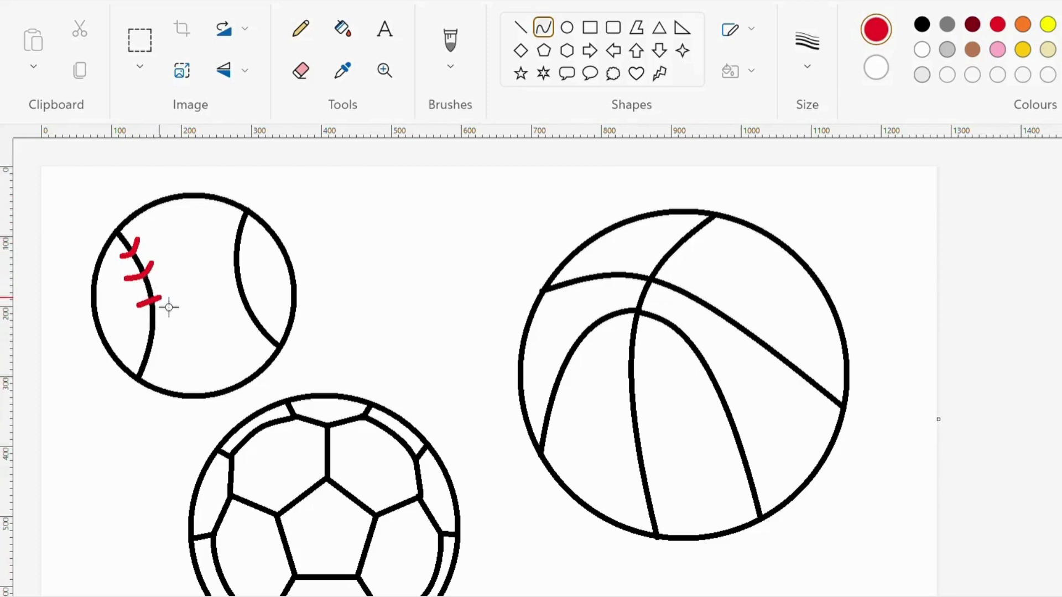
pyautogui.click(166, 304)
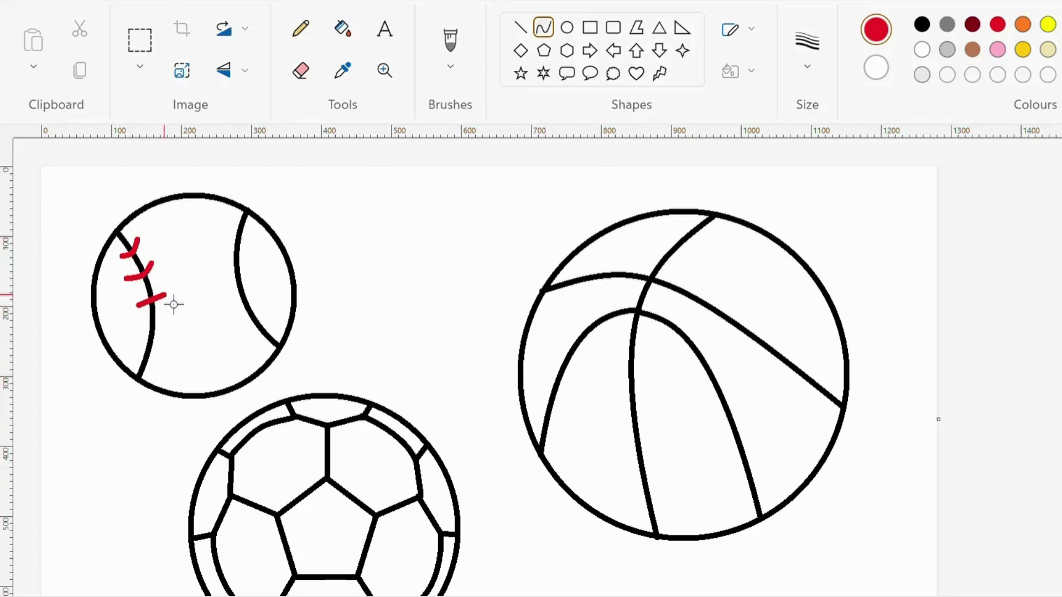
pyautogui.moveTo(138, 330); pyautogui.dragTo(157, 363)
pyautogui.click(161, 345)
pyautogui.click(147, 365)
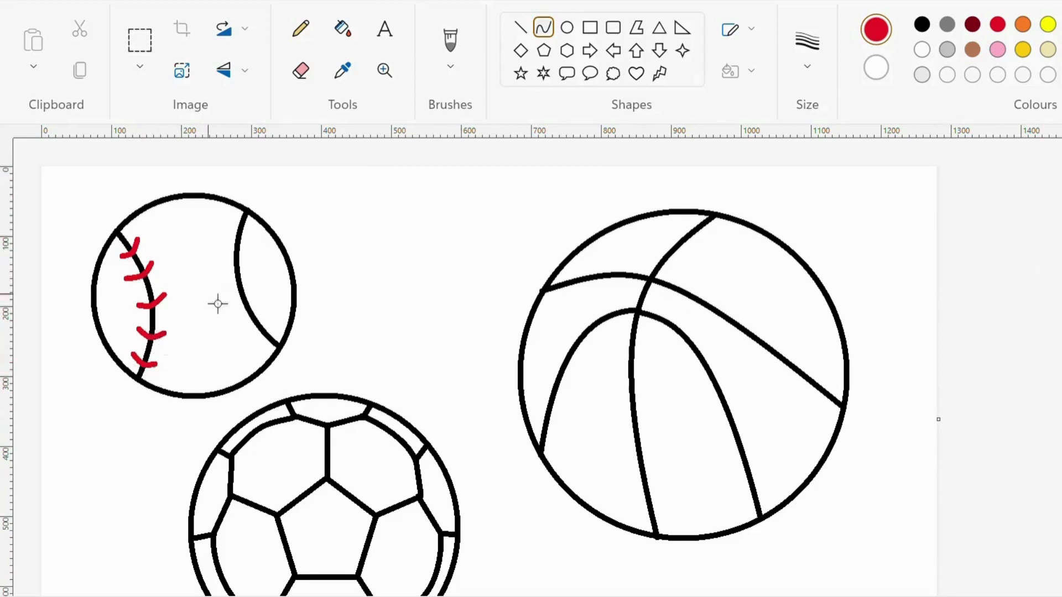
# Add five short red curved stitches across the right seam of the small upper-left ball.
pyautogui.moveTo(223, 227)
pyautogui.mouseDown()
pyautogui.moveTo(253, 235)
pyautogui.moveTo(239, 265)
pyautogui.moveTo(250, 261)
pyautogui.moveTo(255, 308)
pyautogui.mouseUp()
pyautogui.click(241, 244)
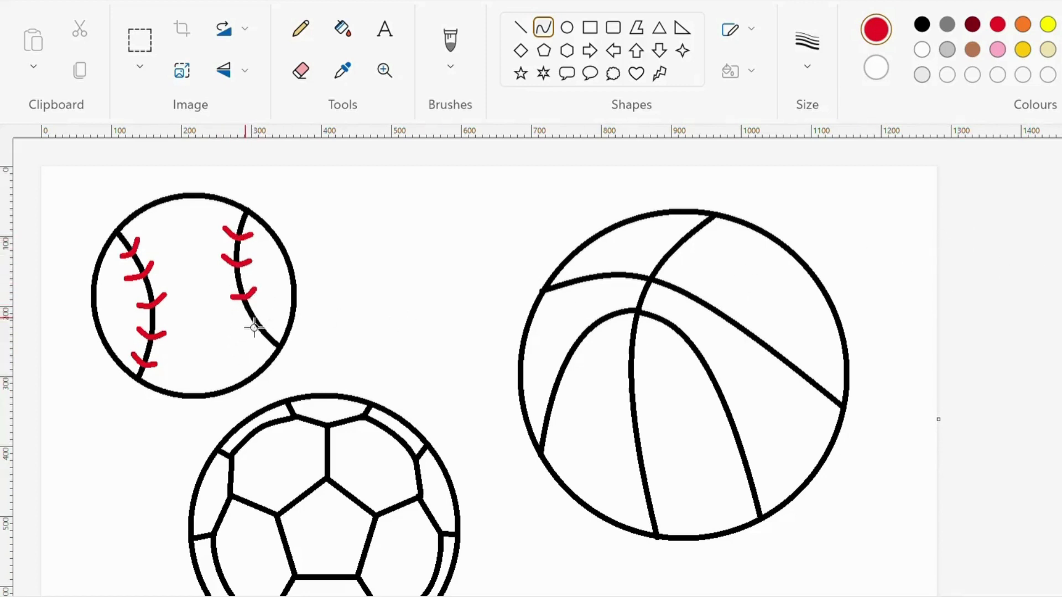
pyautogui.moveTo(242, 322); pyautogui.dragTo(275, 330)
# Fill the baseball's middle area and both side areas with light grey.
pyautogui.click(922, 75)
pyautogui.click(343, 29)
pyautogui.click(177, 256)
pyautogui.click(114, 299)
pyautogui.click(263, 283)
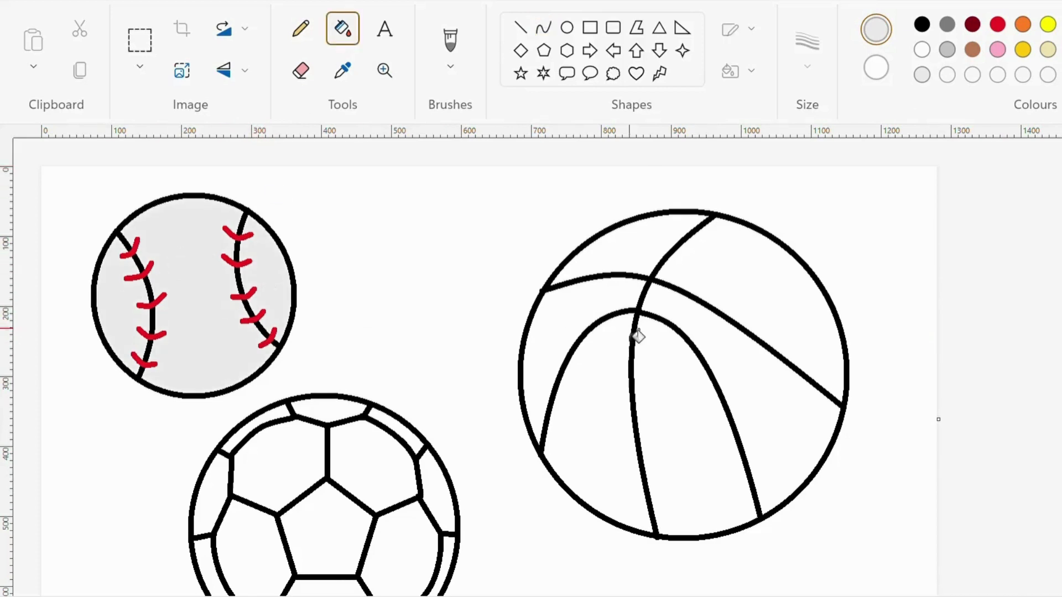
# Fill all six panels of the basketball with orange.
pyautogui.click(1022, 26)
pyautogui.click(630, 253)
pyautogui.click(758, 276)
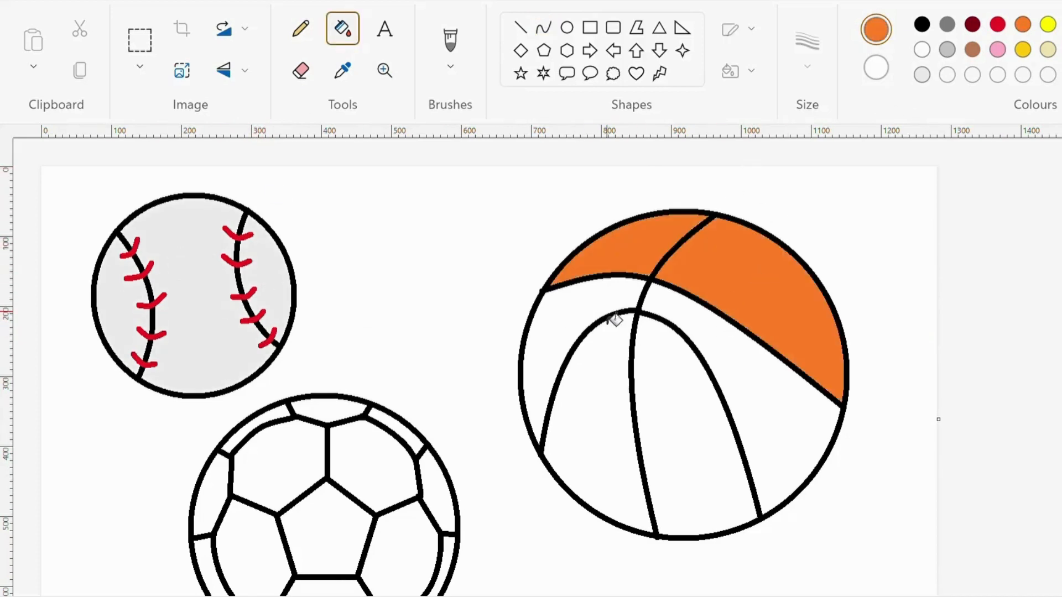
pyautogui.click(594, 316)
pyautogui.click(762, 390)
pyautogui.click(691, 430)
pyautogui.click(580, 444)
# Fill the soccer ball's central pentagon and its five partial pentagons at the rim with black.
pyautogui.scroll(-3, 950, 303)
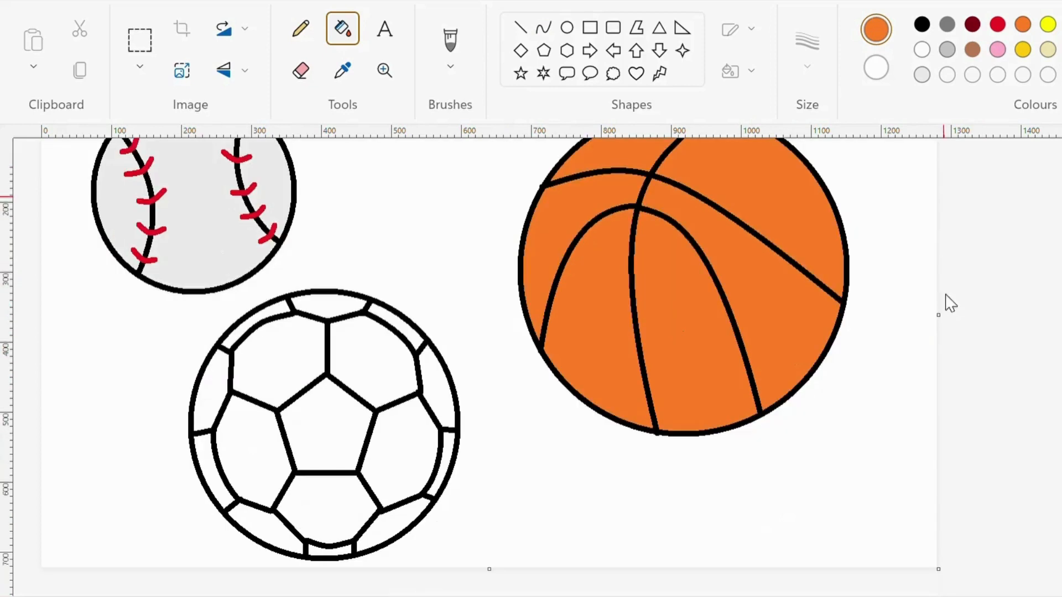
pyautogui.click(922, 24)
pyautogui.click(214, 399)
pyautogui.click(339, 310)
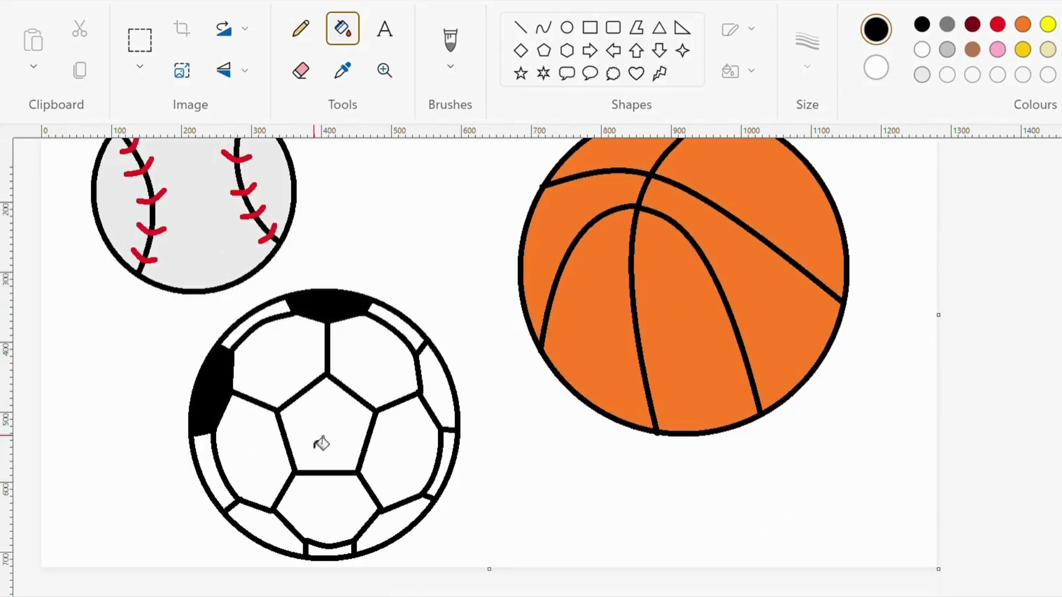
pyautogui.click(320, 439)
pyautogui.click(445, 399)
pyautogui.click(405, 526)
pyautogui.click(274, 537)
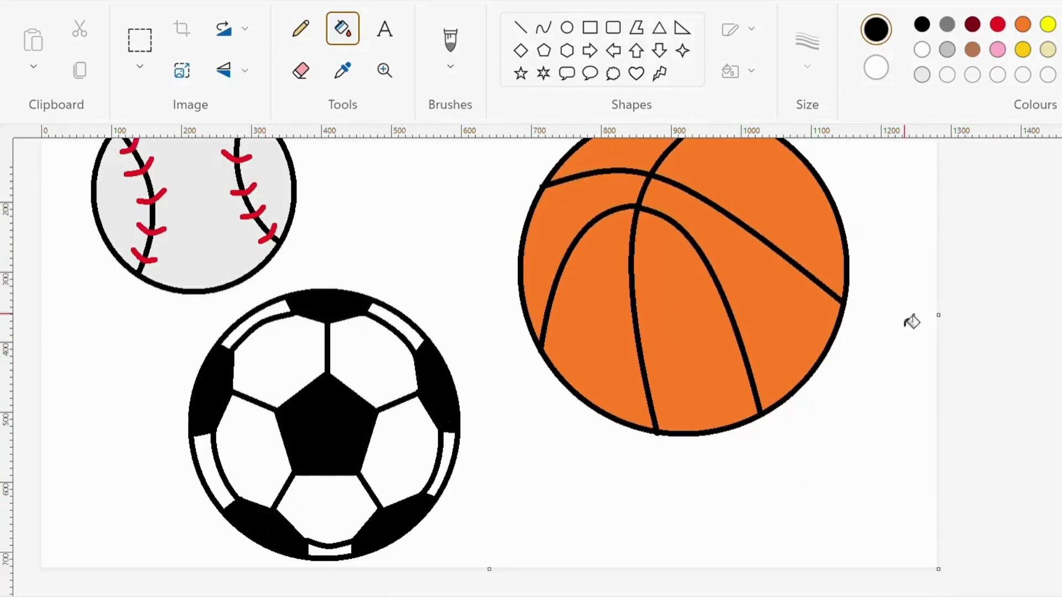
# Fill the soccer ball's two upper hexagons and bottom hexagon with light blue, and its two side hexagons with gold.
pyautogui.click(294, 379)
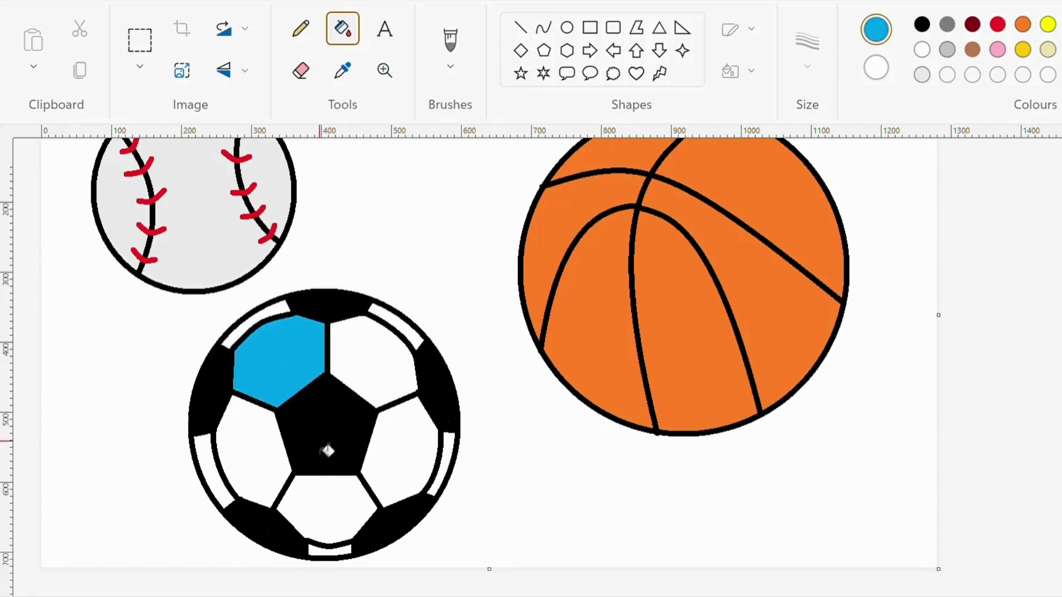
pyautogui.click(326, 519)
pyautogui.click(377, 365)
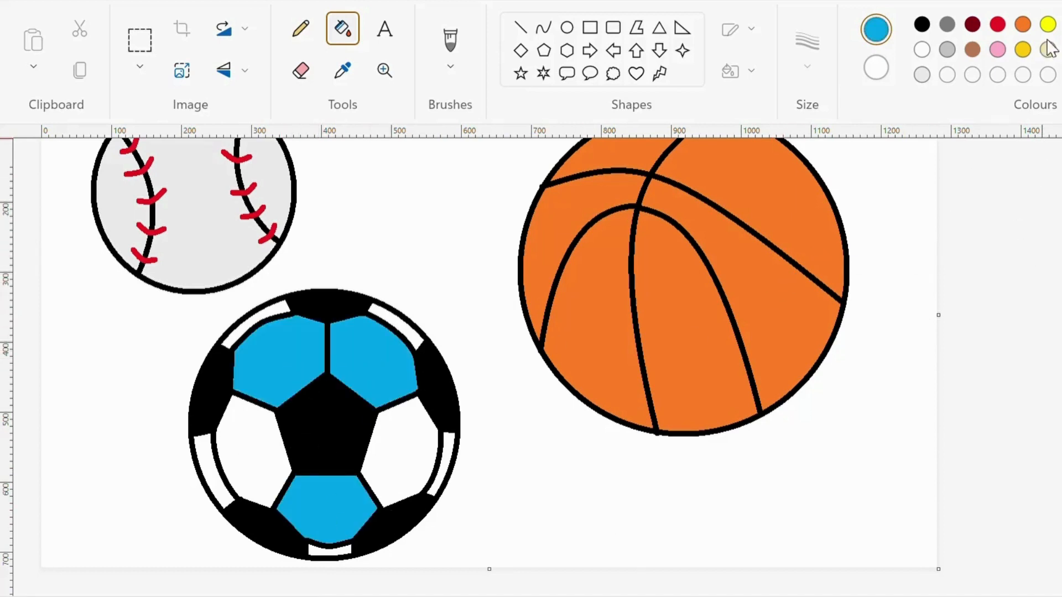
pyautogui.click(1024, 51)
pyautogui.click(261, 462)
pyautogui.click(416, 448)
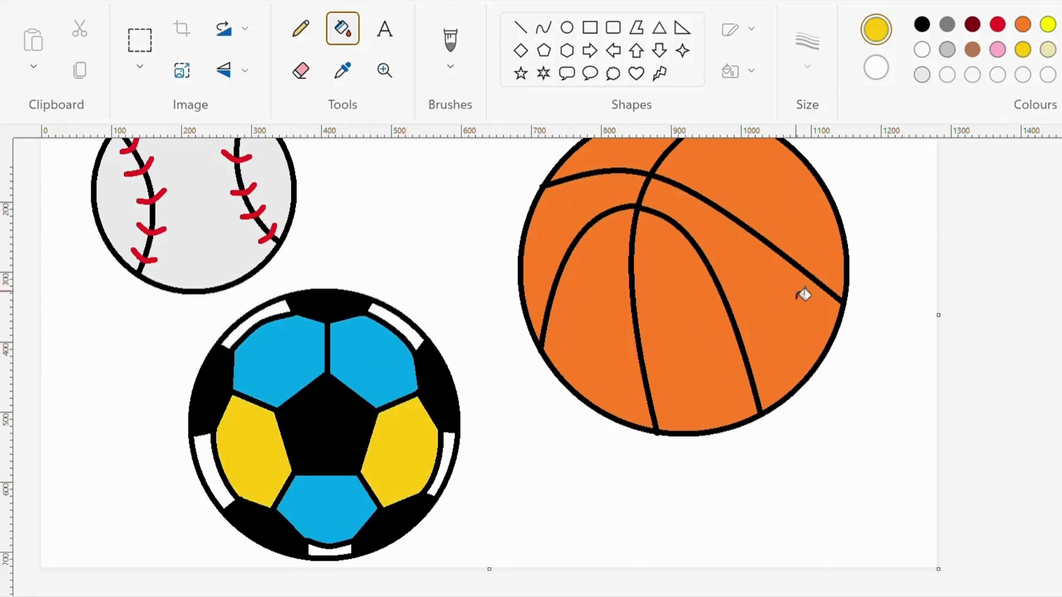
# Fill the soccer ball's two upper rim strips and bottom rim strip with orange, and its two side rim strips with lime.
pyautogui.click(1022, 25)
pyautogui.click(265, 319)
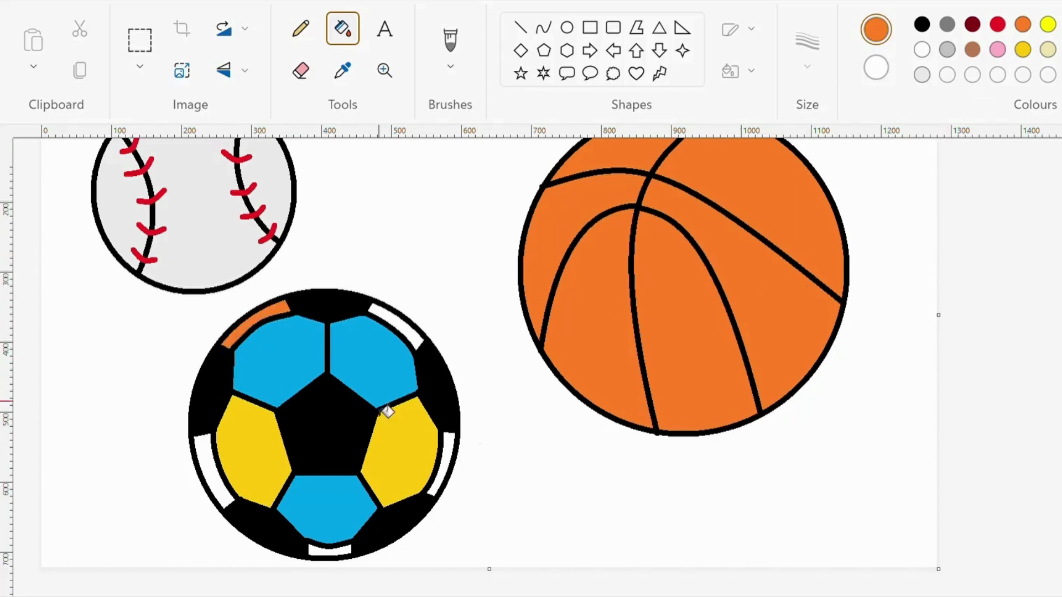
pyautogui.click(325, 551)
pyautogui.click(394, 325)
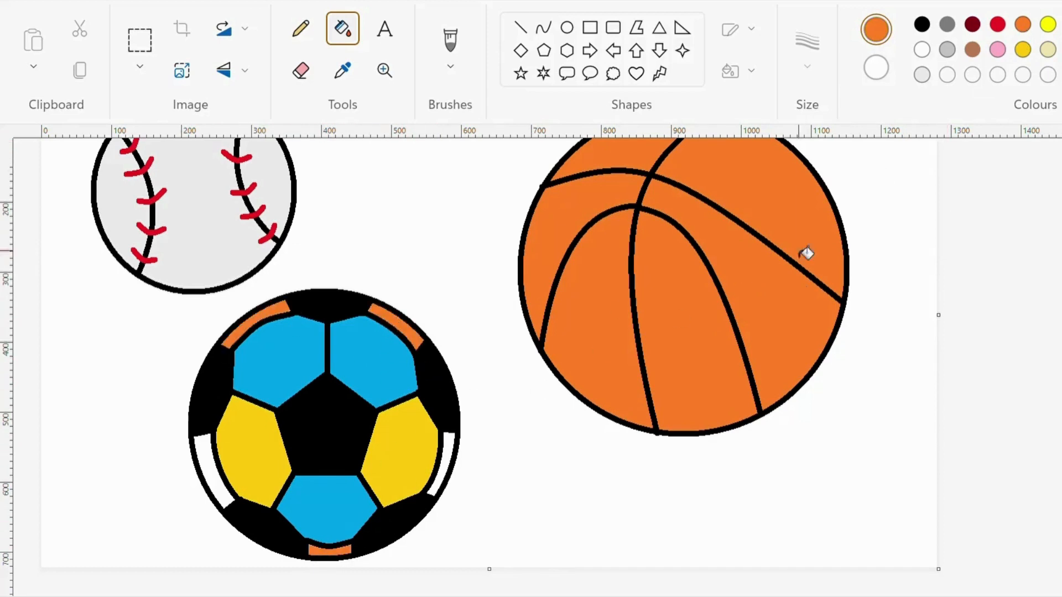
pyautogui.click(449, 460)
pyautogui.click(206, 463)
pyautogui.scroll(3, 1056, 395)
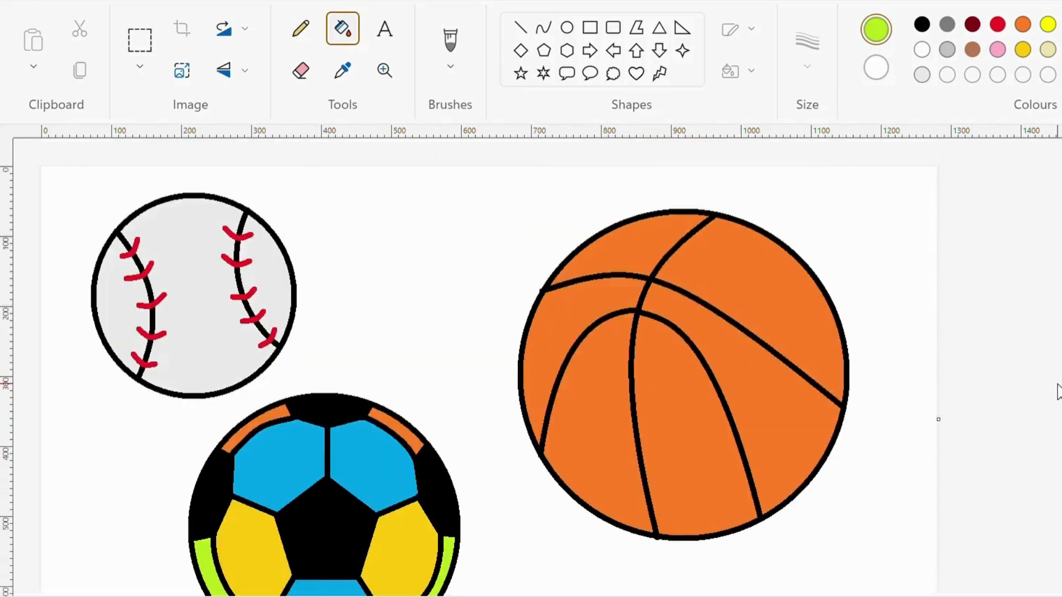
pyautogui.scroll(-3, 1056, 395)
pyautogui.scroll(3, 1056, 400)
pyautogui.scroll(-3, 1056, 399)
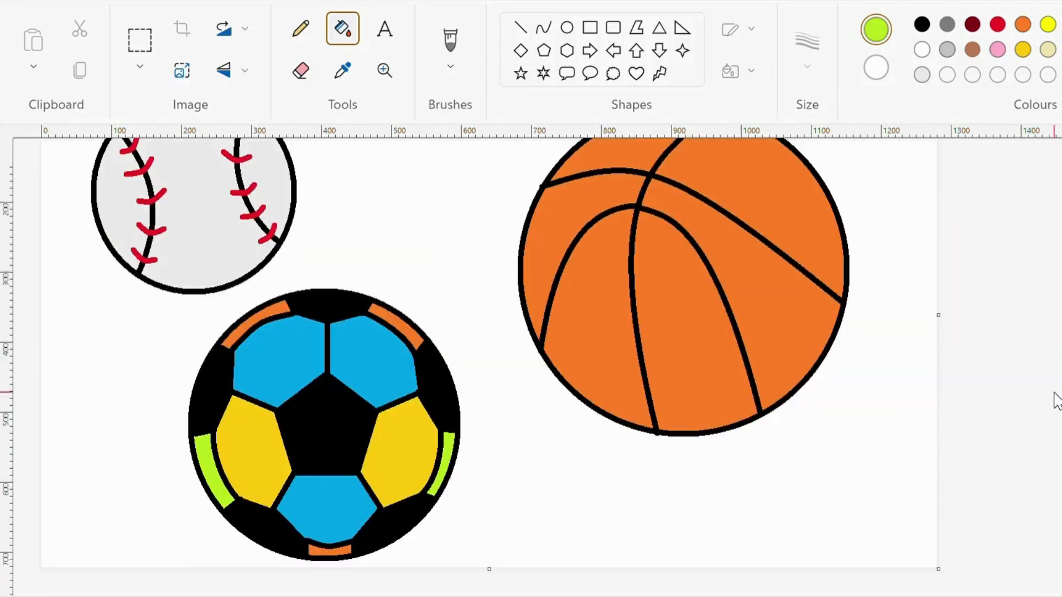
pyautogui.scroll(3, 1056, 394)
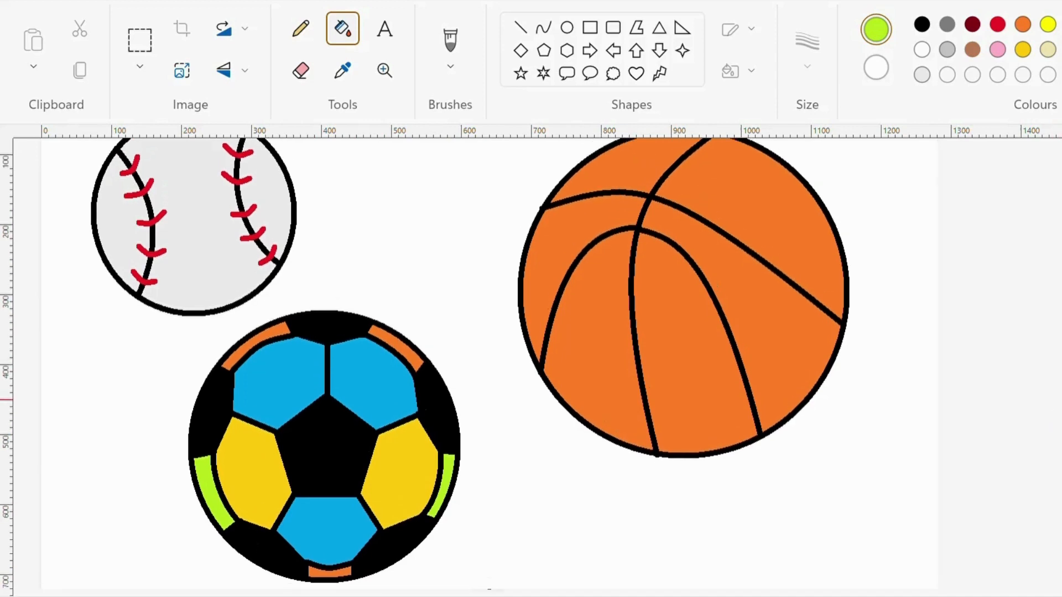